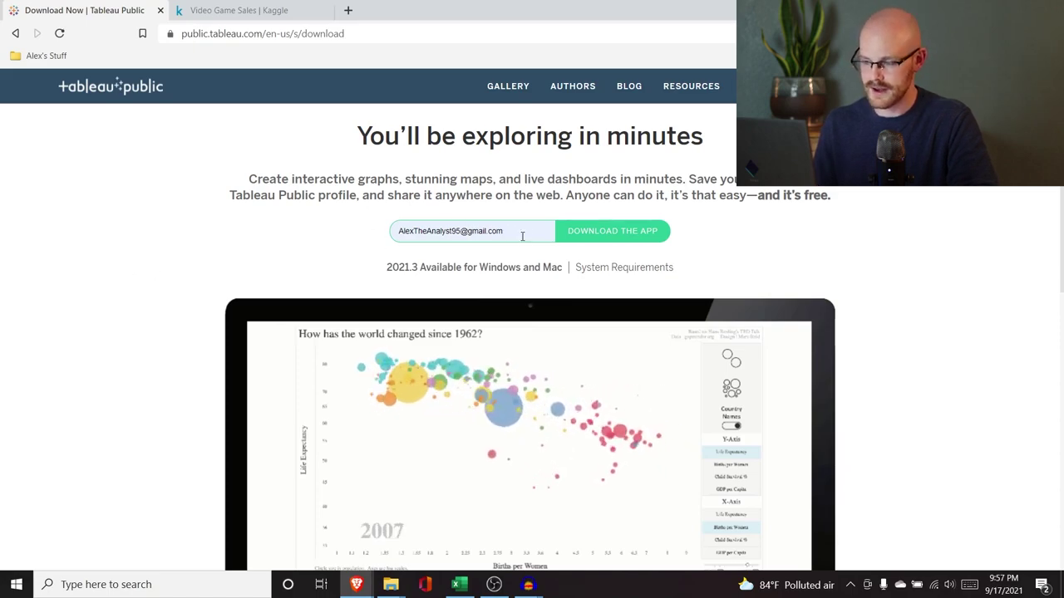
Download the Tableau Public installer and save it to Downloads.
{"action": "left_click", "coordinate": [633, 234]}
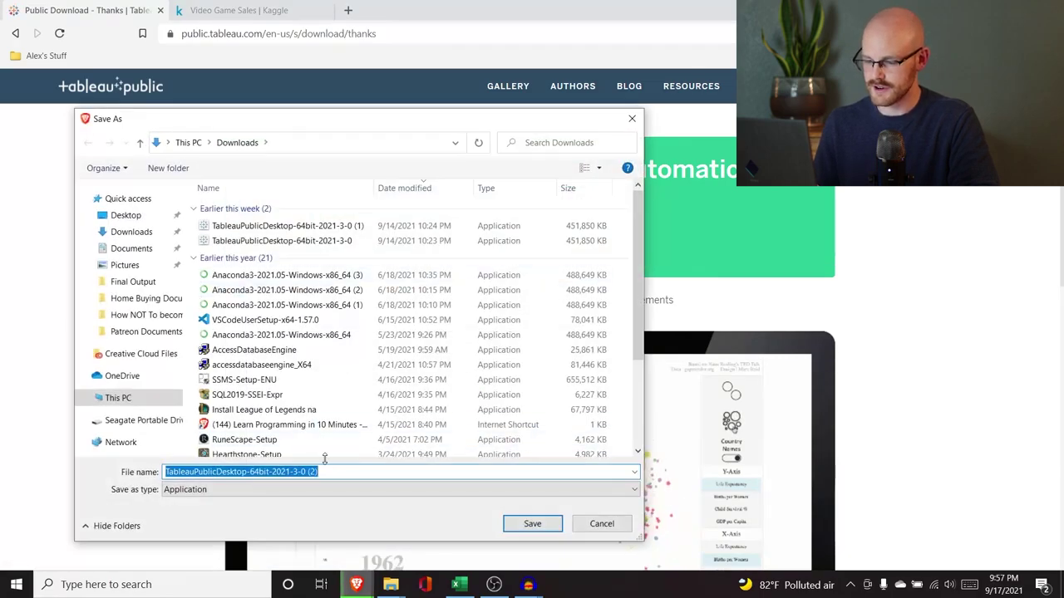
{"action": "left_click", "coordinate": [532, 524]}
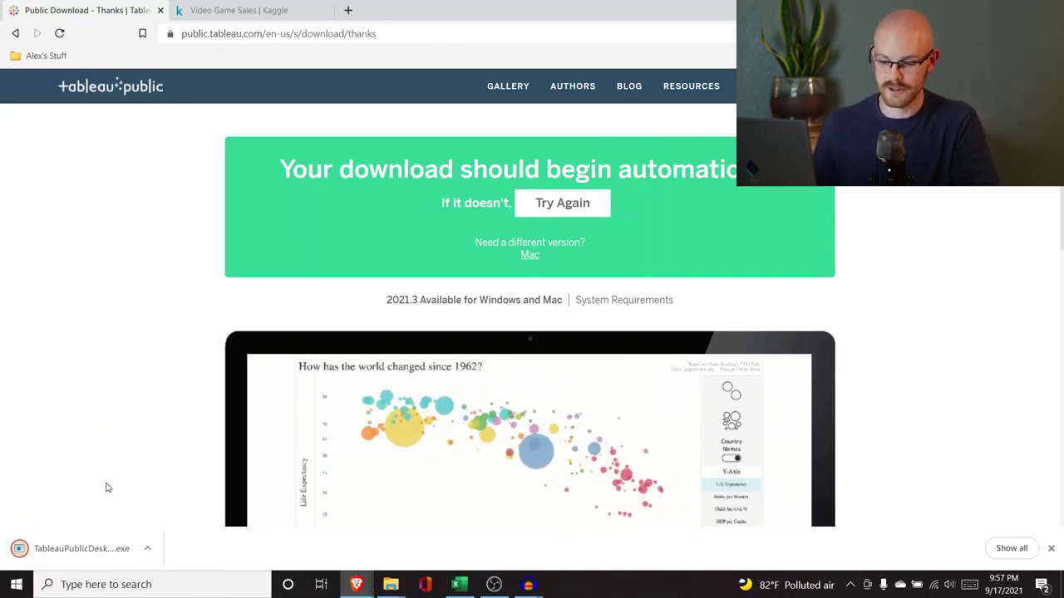
Run the downloaded installer, then cancel its setup since the app is already installed.
{"action": "left_click", "coordinate": [86, 550]}
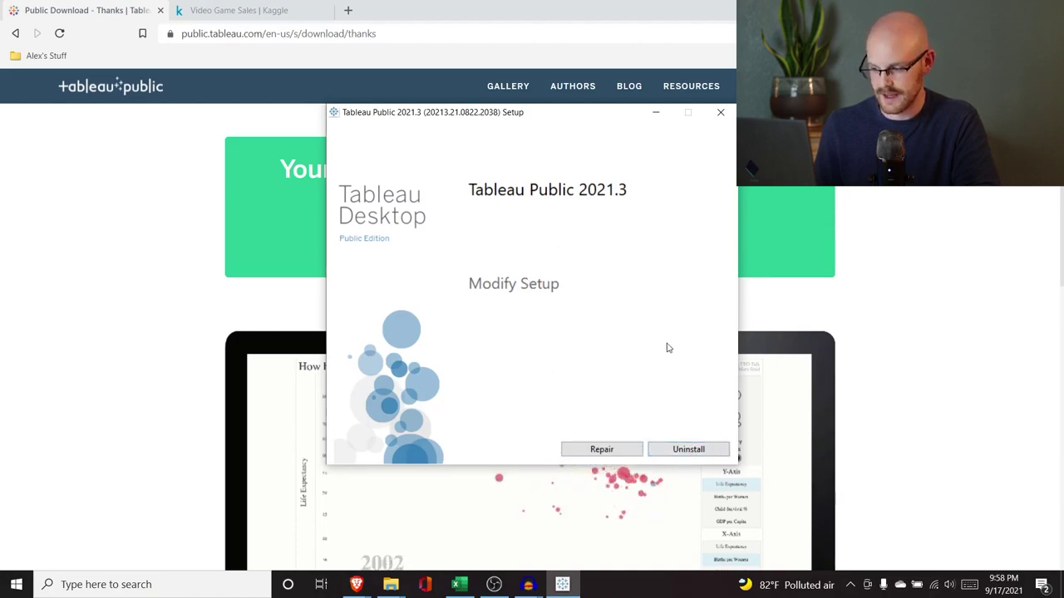
{"action": "left_click", "coordinate": [720, 116]}
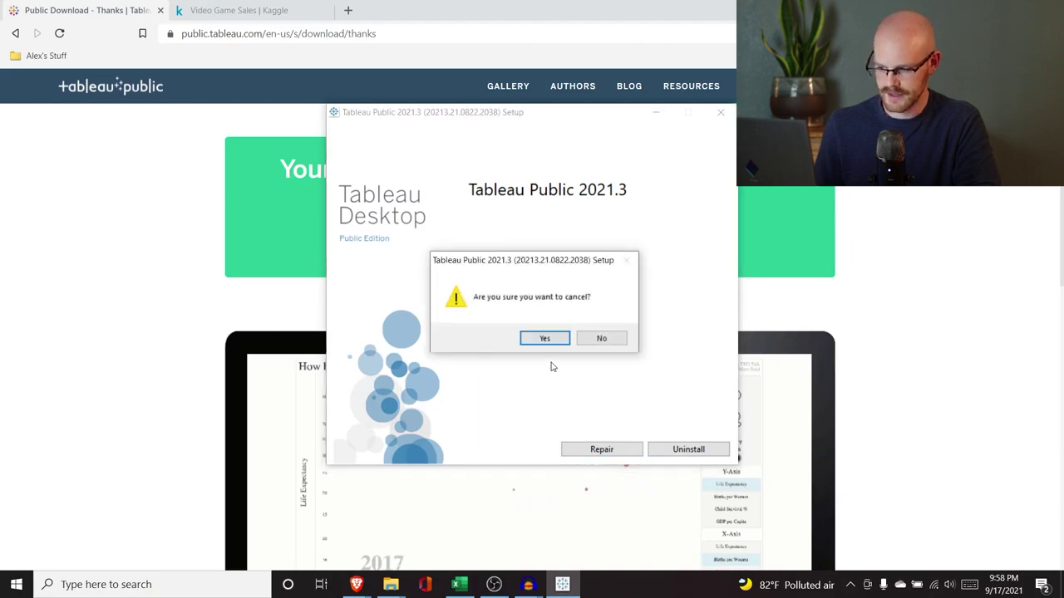
{"action": "left_click", "coordinate": [545, 338]}
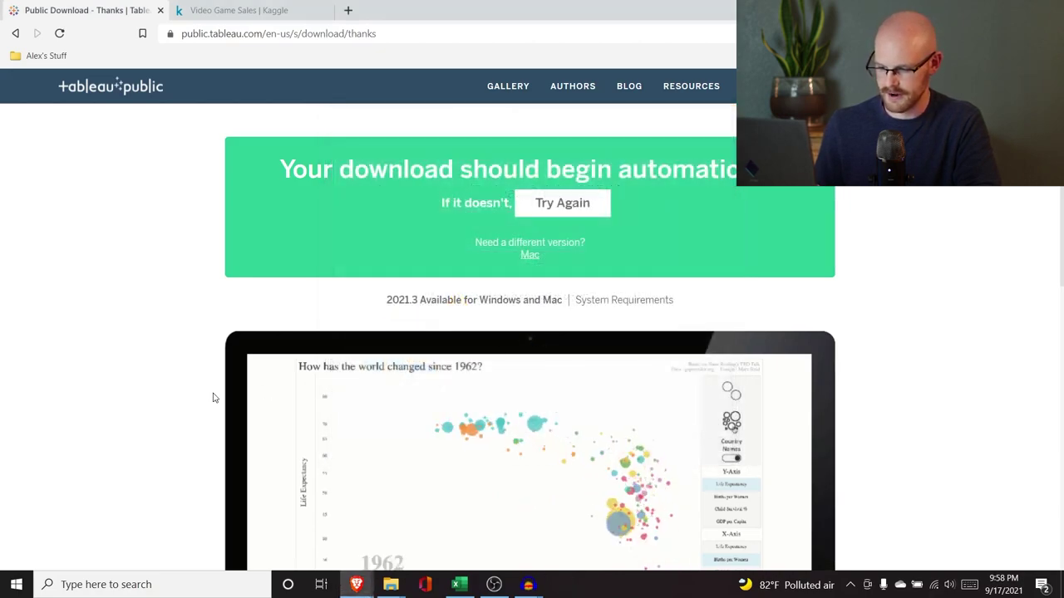
Launch Tableau Public 2021.3 through a Windows search for 'tableau'.
{"action": "left_click", "coordinate": [157, 573]}
{"action": "type", "text": "tableau"}
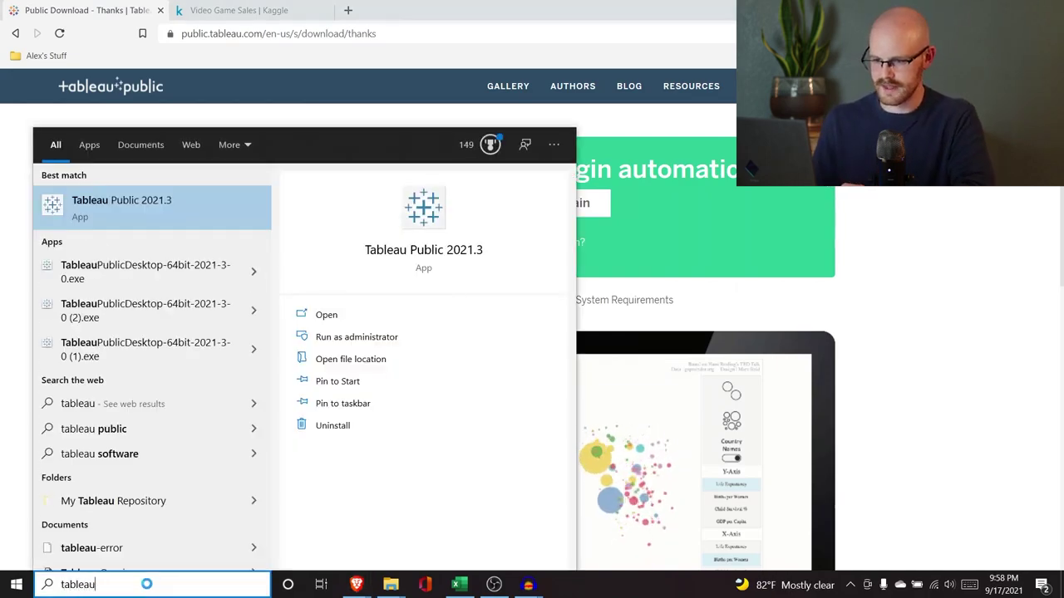
{"action": "left_click", "coordinate": [179, 200]}
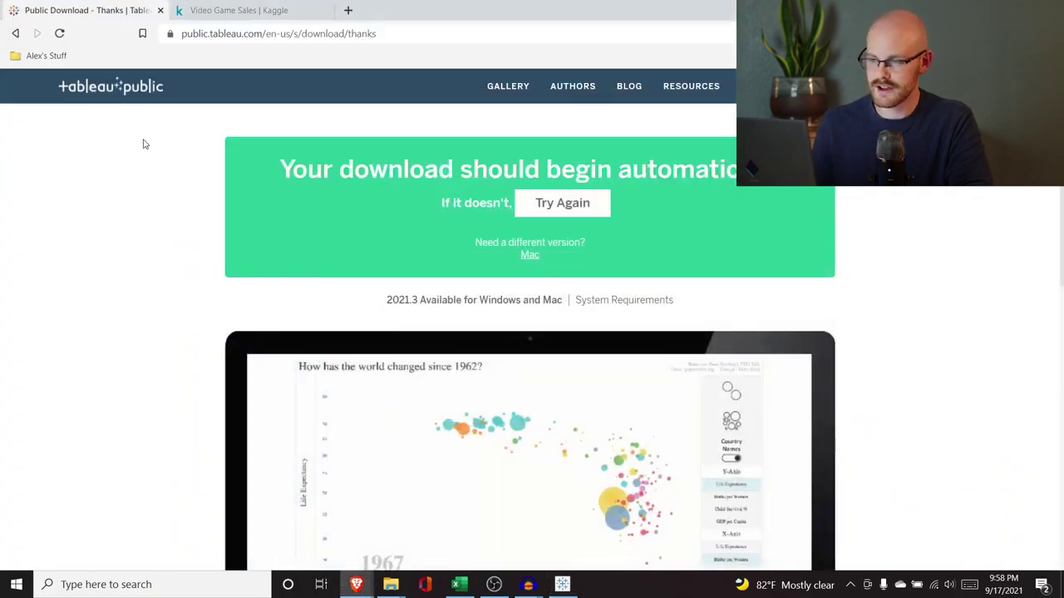
On the Kaggle Video Game Sales page, expand the field description and browse the vgsales.csv preview.
{"action": "left_click", "coordinate": [236, 8]}
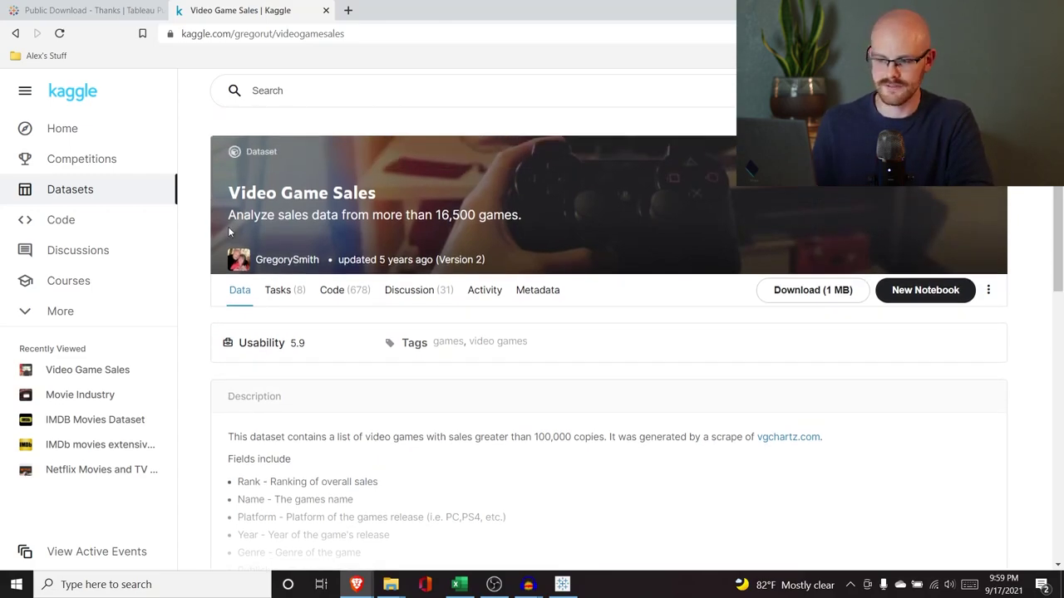
{"action": "scroll", "coordinate": [184, 305], "scroll_direction": "down", "scroll_amount": 3}
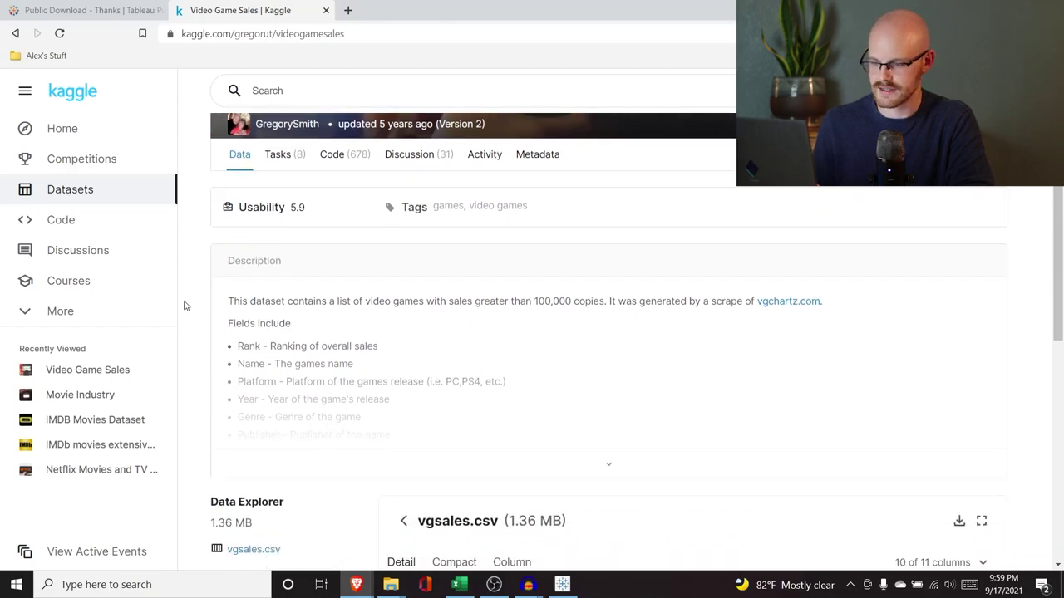
{"action": "left_click", "coordinate": [568, 362]}
{"action": "scroll", "coordinate": [317, 277], "scroll_direction": "down", "scroll_amount": 1}
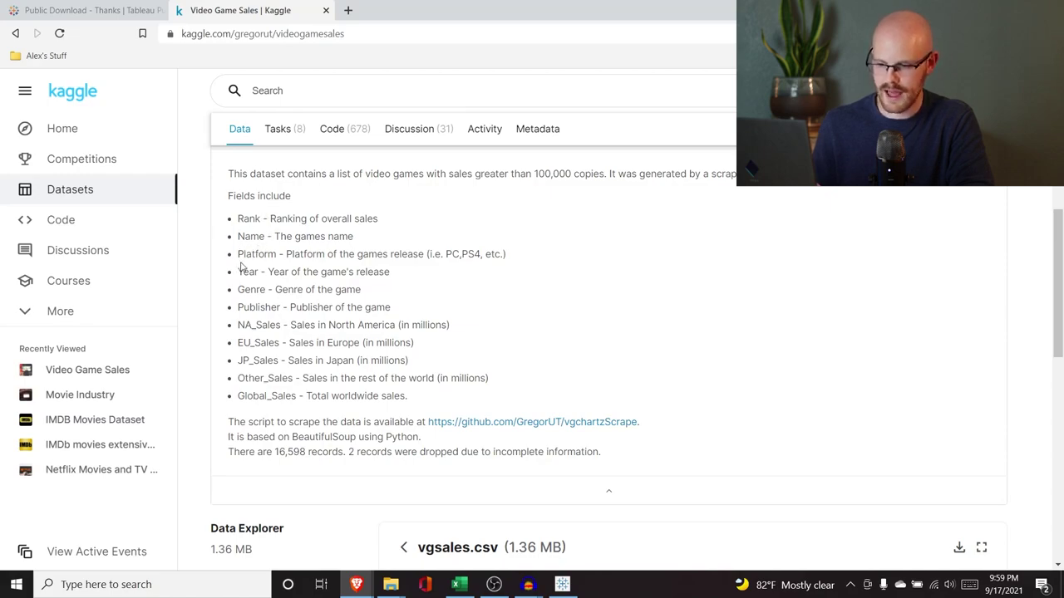
{"action": "scroll", "coordinate": [251, 359], "scroll_direction": "down", "scroll_amount": 1}
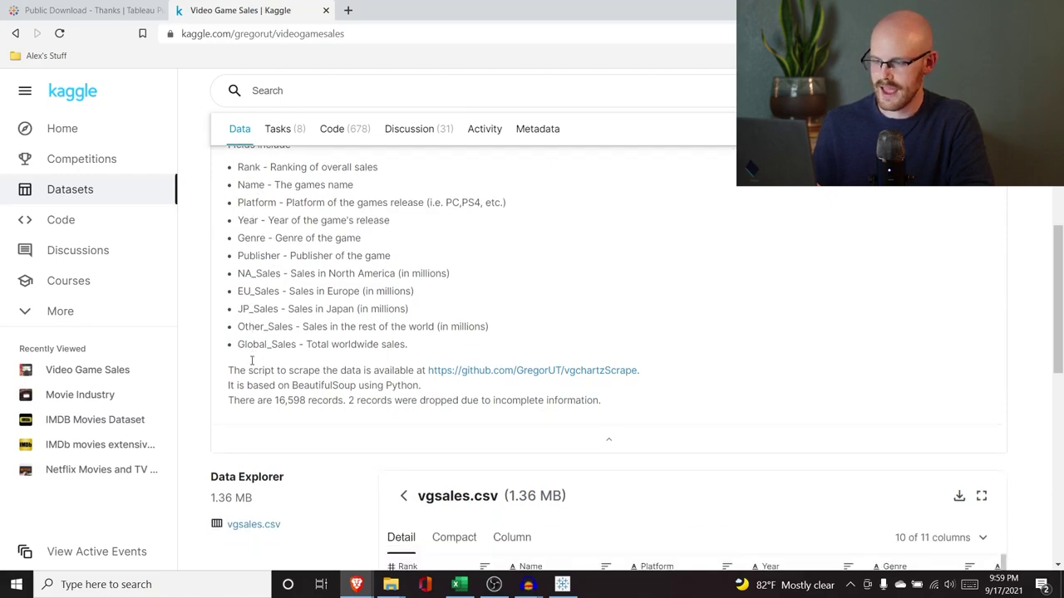
{"action": "scroll", "coordinate": [313, 323], "scroll_direction": "down", "scroll_amount": 5}
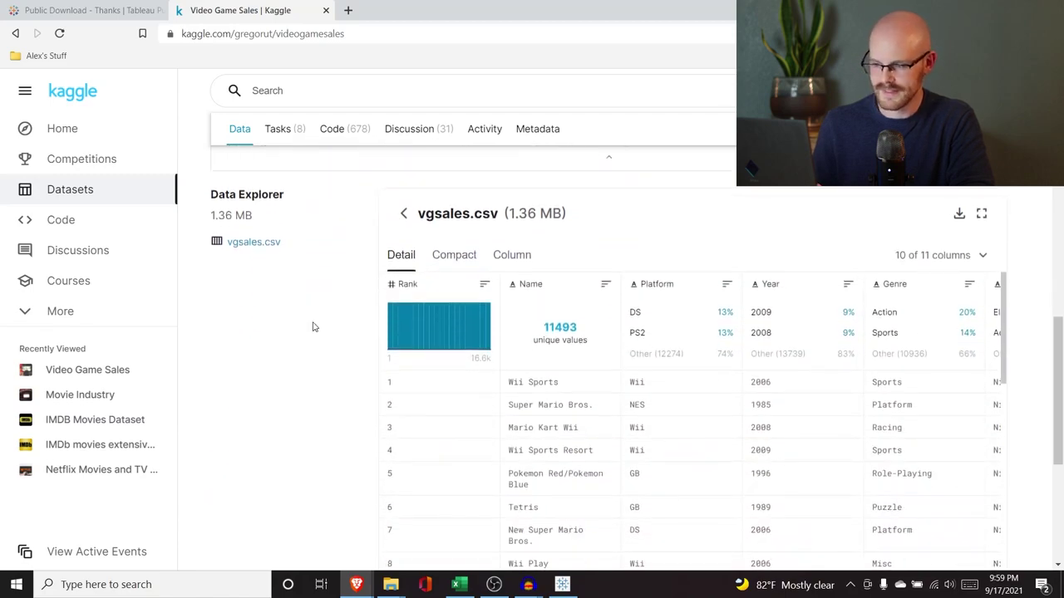
{"action": "scroll", "coordinate": [356, 306], "scroll_direction": "up", "scroll_amount": 1}
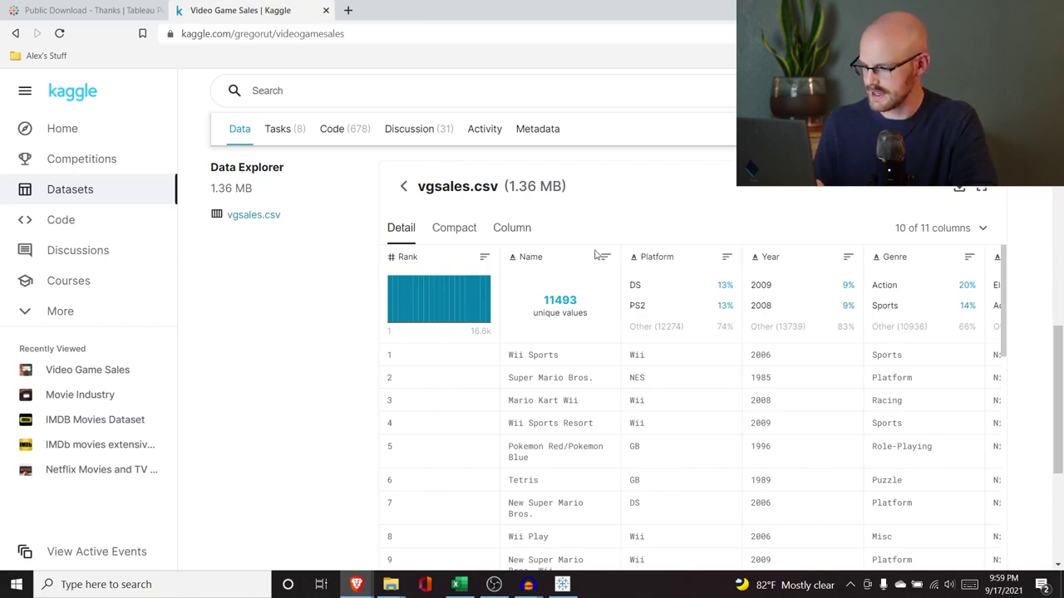
{"action": "scroll", "coordinate": [617, 393], "scroll_direction": "right", "scroll_amount": 2}
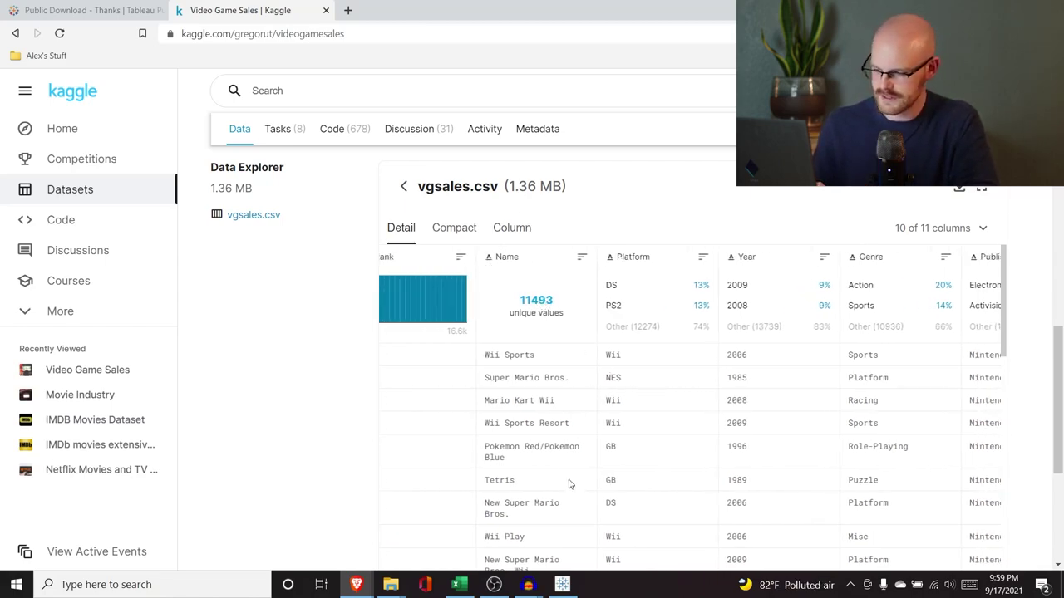
{"action": "scroll", "coordinate": [569, 484], "scroll_direction": "right", "scroll_amount": 10}
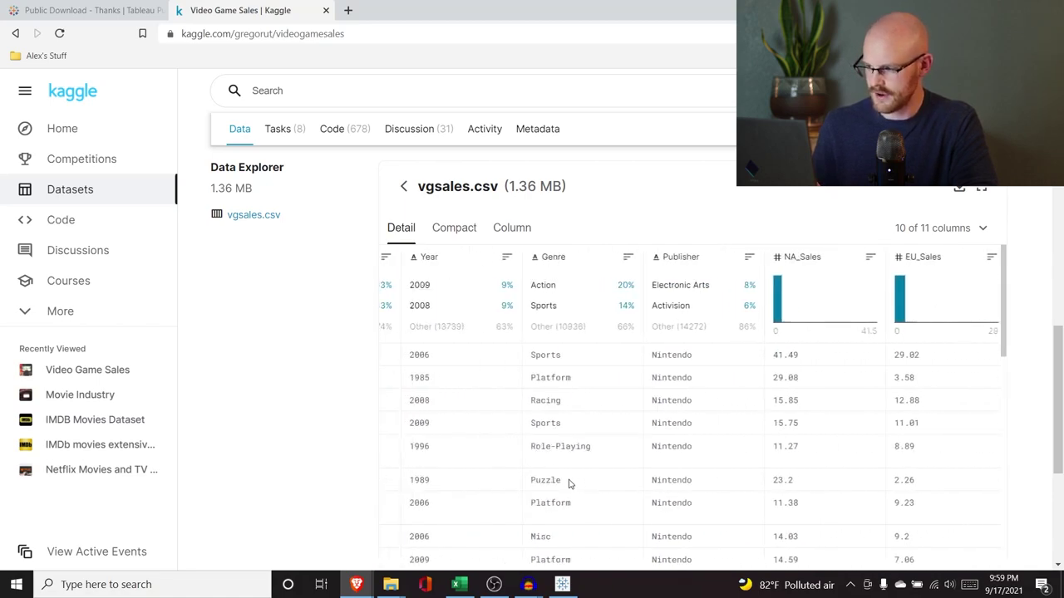
{"action": "scroll", "coordinate": [570, 484], "scroll_direction": "left", "scroll_amount": 10}
{"action": "scroll", "coordinate": [618, 294], "scroll_direction": "up", "scroll_amount": 3}
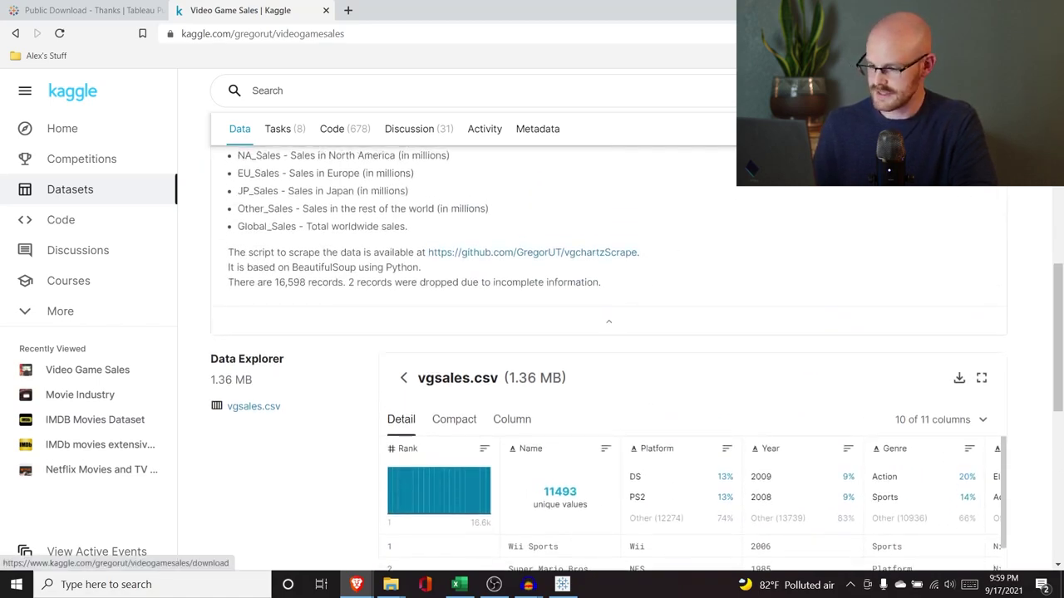
Download the dataset archive to Downloads and extract vgsales.csv from archive (2).
{"action": "left_click", "coordinate": [959, 379]}
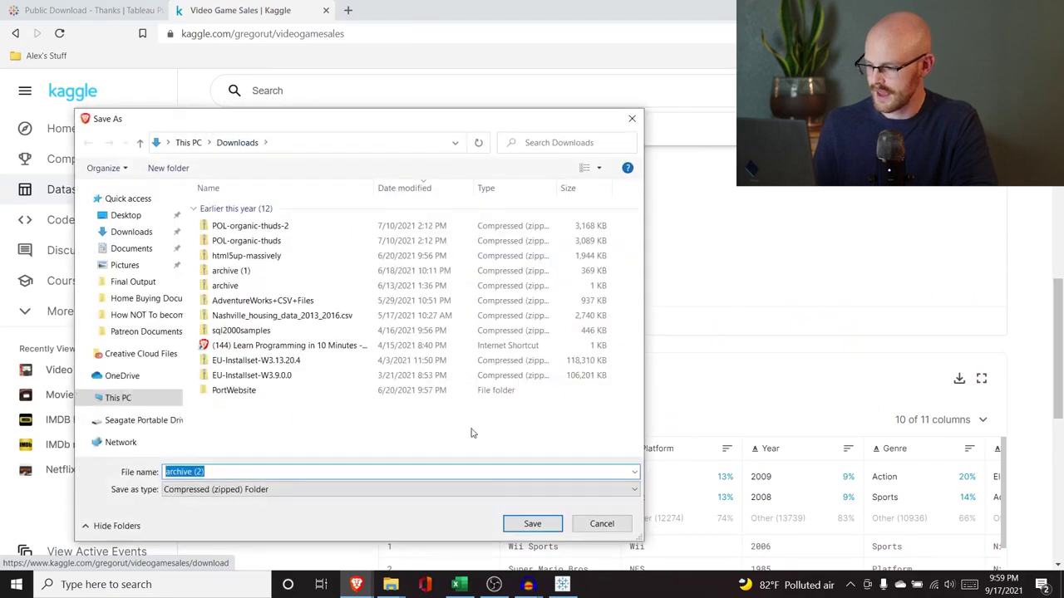
{"action": "left_click", "coordinate": [532, 523]}
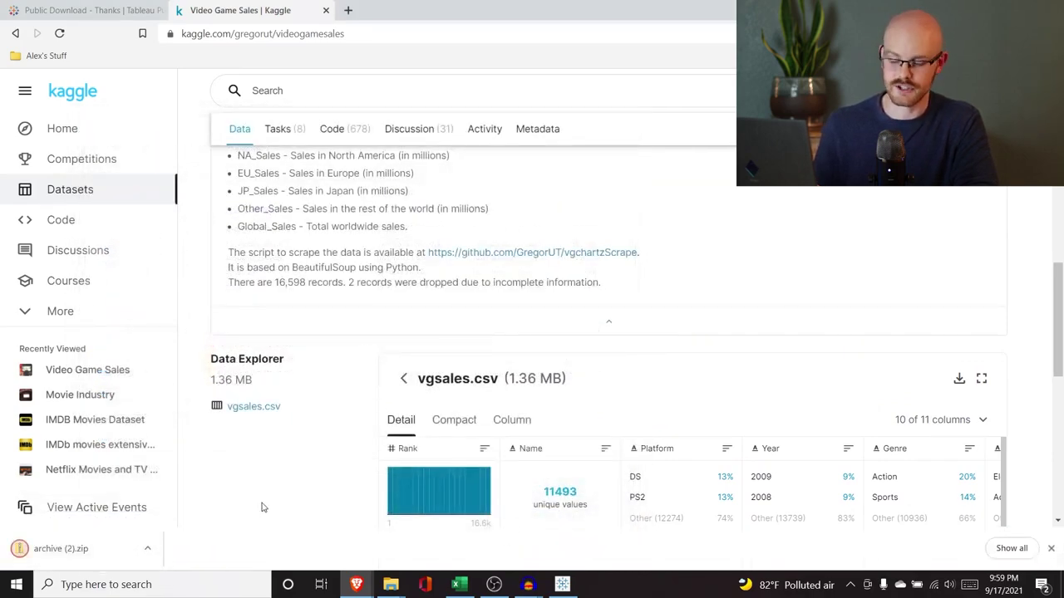
{"action": "mouse_move", "coordinate": [391, 581]}
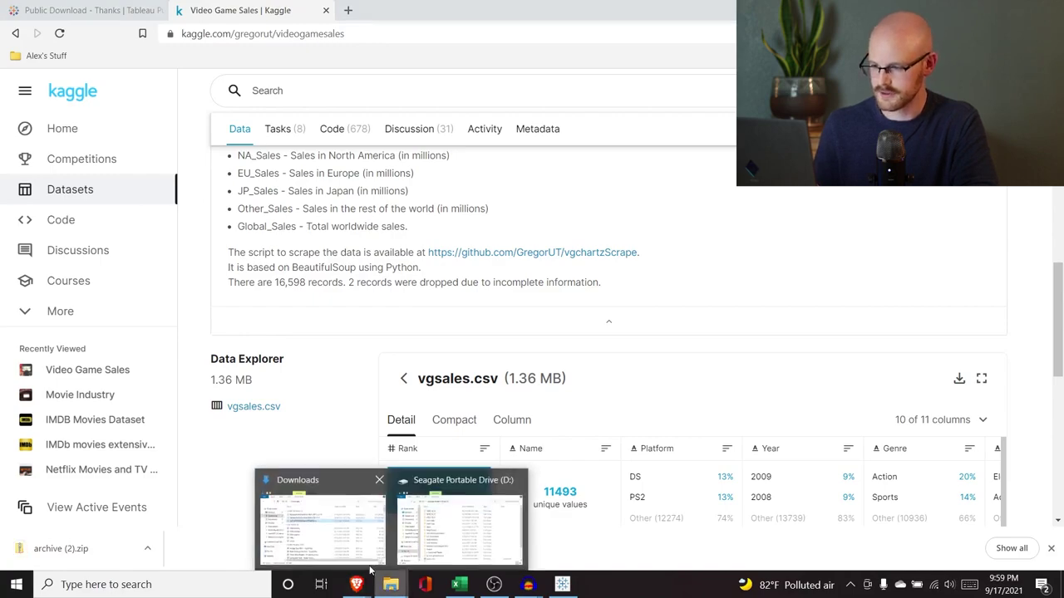
{"action": "left_click", "coordinate": [359, 564]}
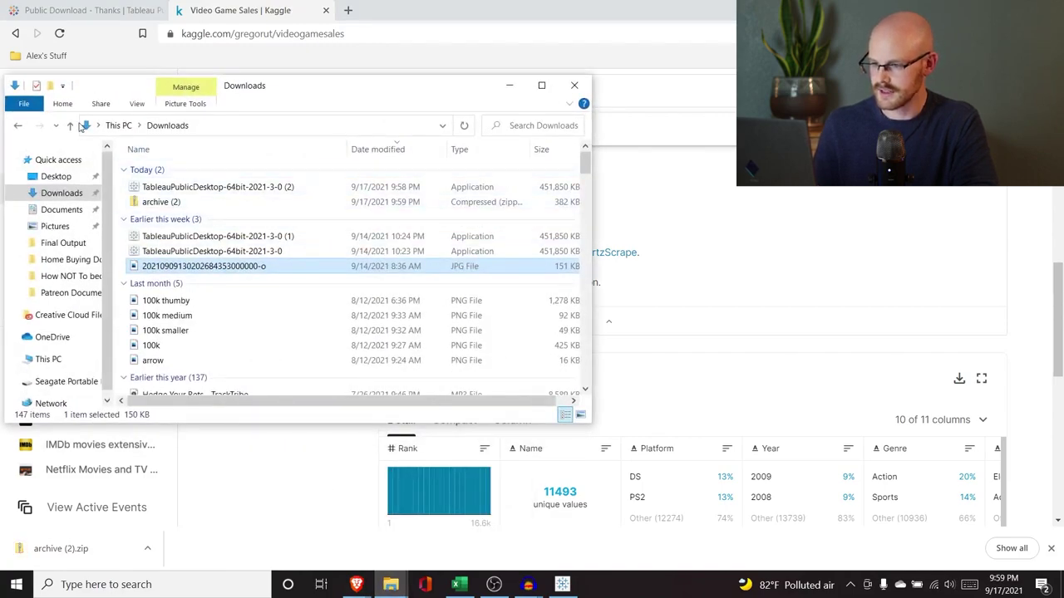
{"action": "left_click", "coordinate": [471, 129]}
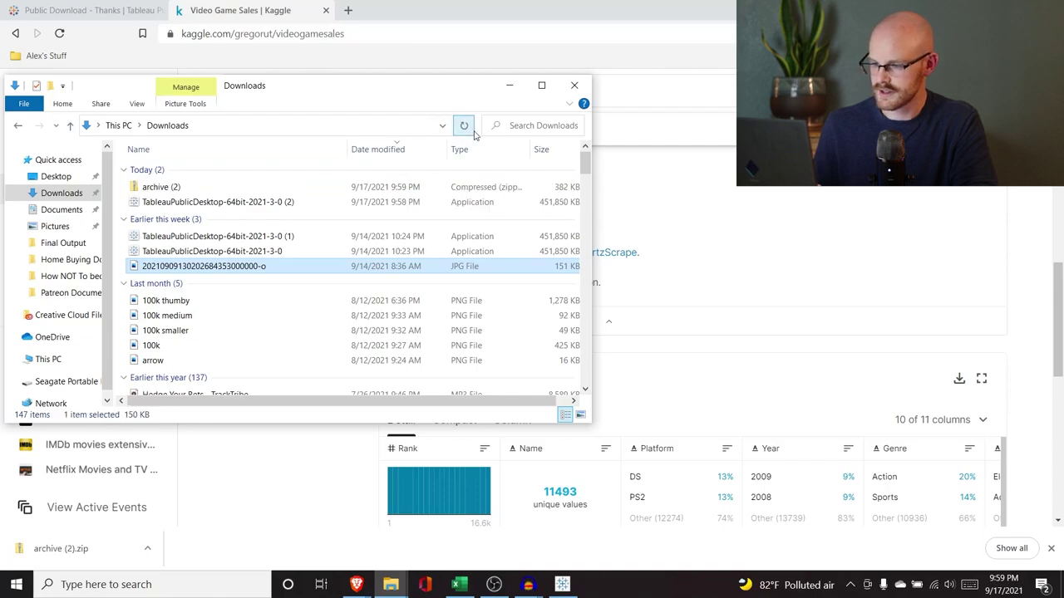
{"action": "double_click", "coordinate": [242, 187]}
{"action": "left_click", "coordinate": [204, 173]}
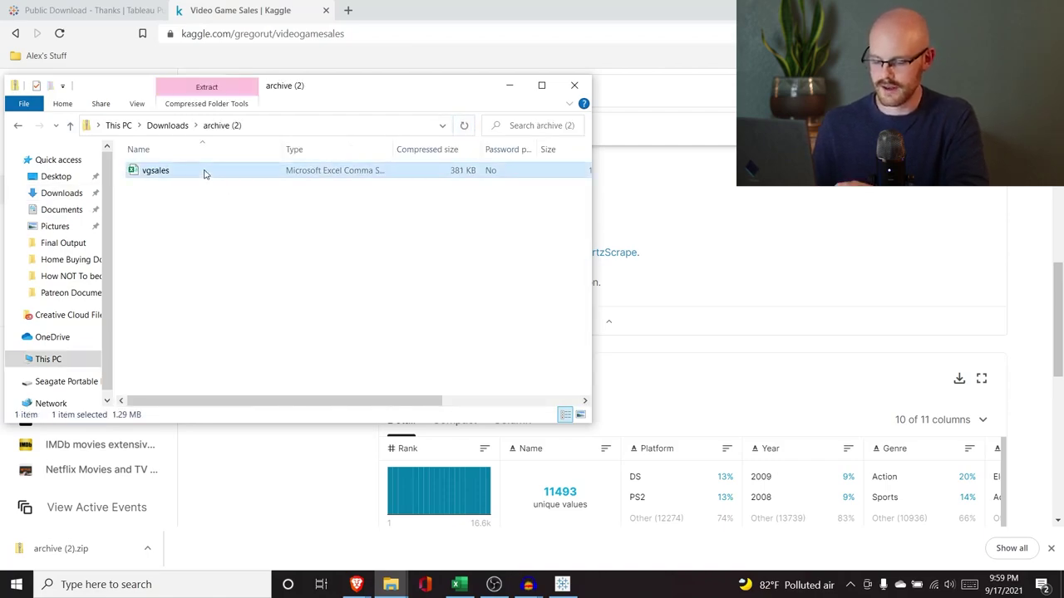
{"action": "left_click", "coordinate": [17, 125]}
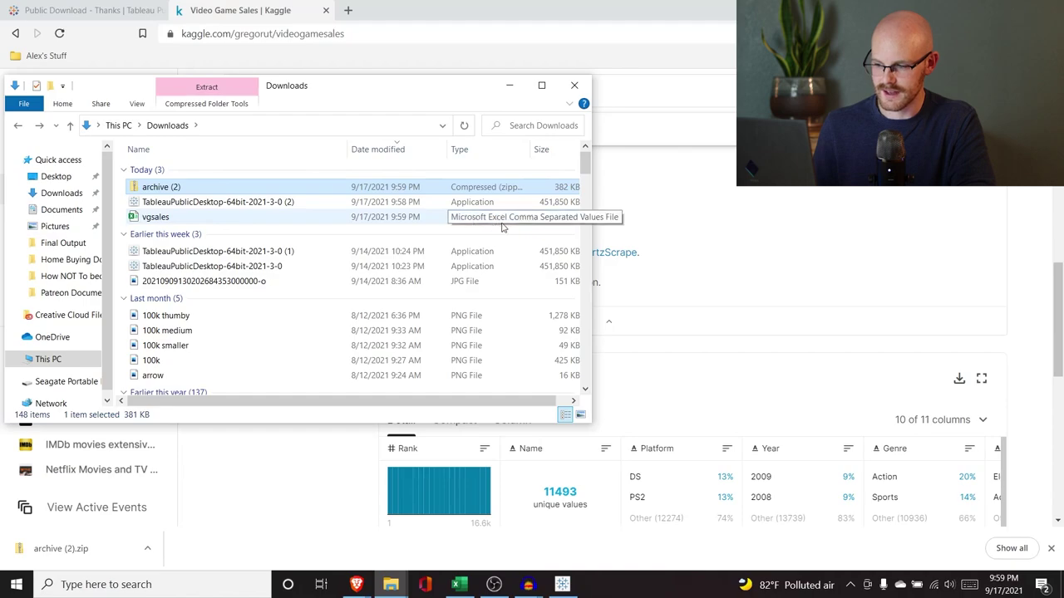
In Tableau Public, start a Text file connection to vgsales but cancel without loading it.
{"action": "left_click", "coordinate": [648, 226]}
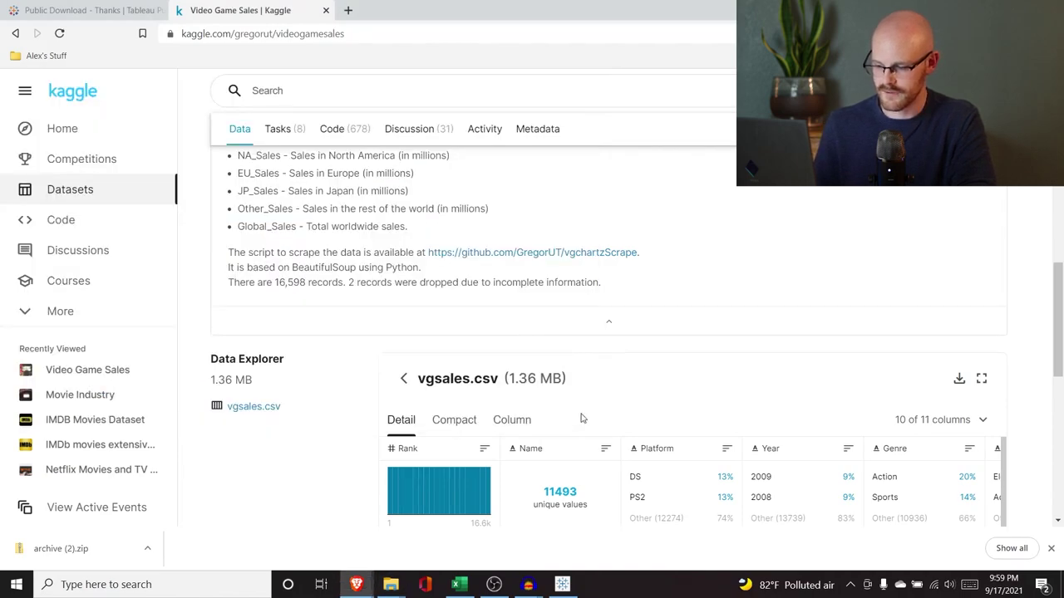
{"action": "left_click", "coordinate": [563, 586]}
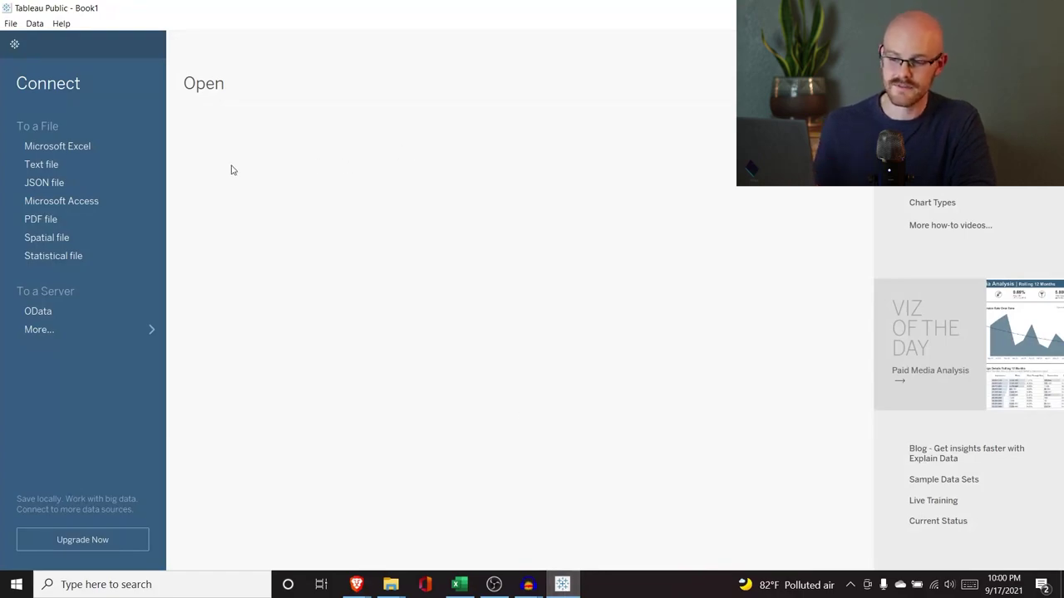
{"action": "left_click", "coordinate": [83, 165]}
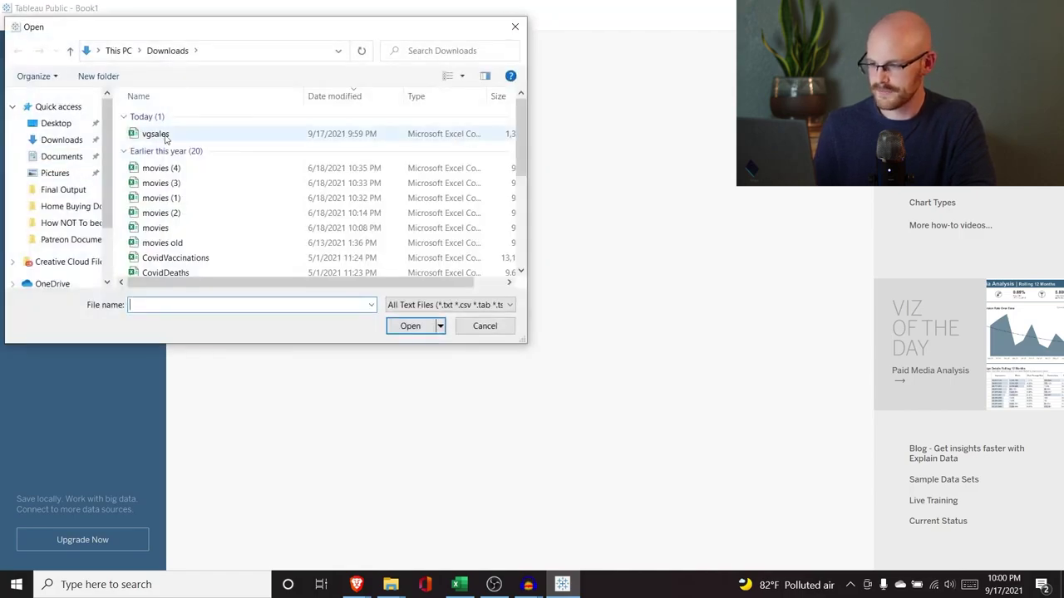
{"action": "left_click", "coordinate": [153, 134]}
{"action": "left_click", "coordinate": [483, 326]}
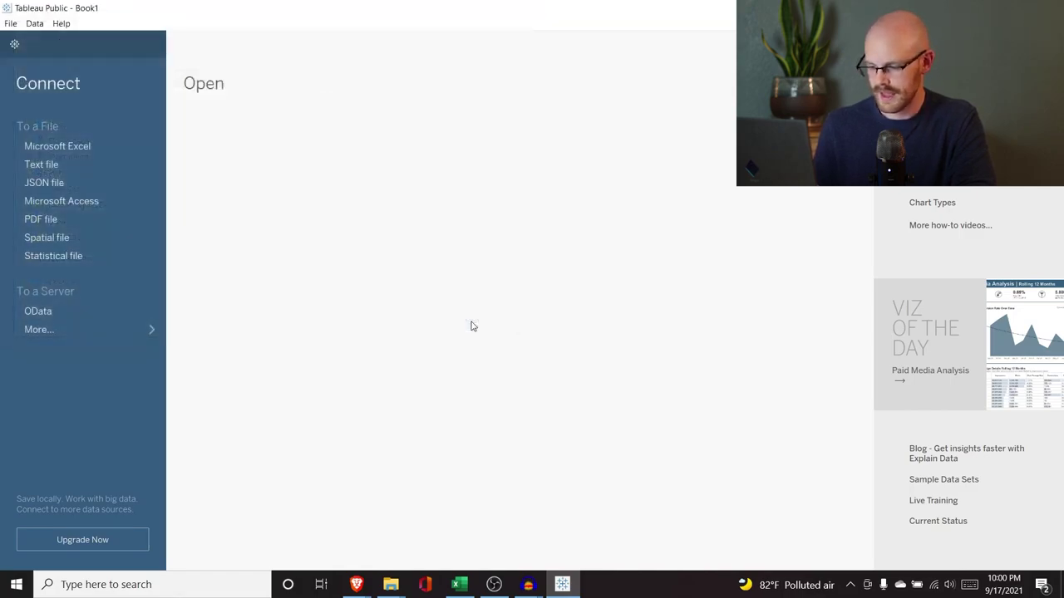
Rename vgsales in Downloads to vgsales_1, then minimize File Explorer.
{"action": "mouse_move", "coordinate": [390, 584]}
{"action": "left_click", "coordinate": [333, 530]}
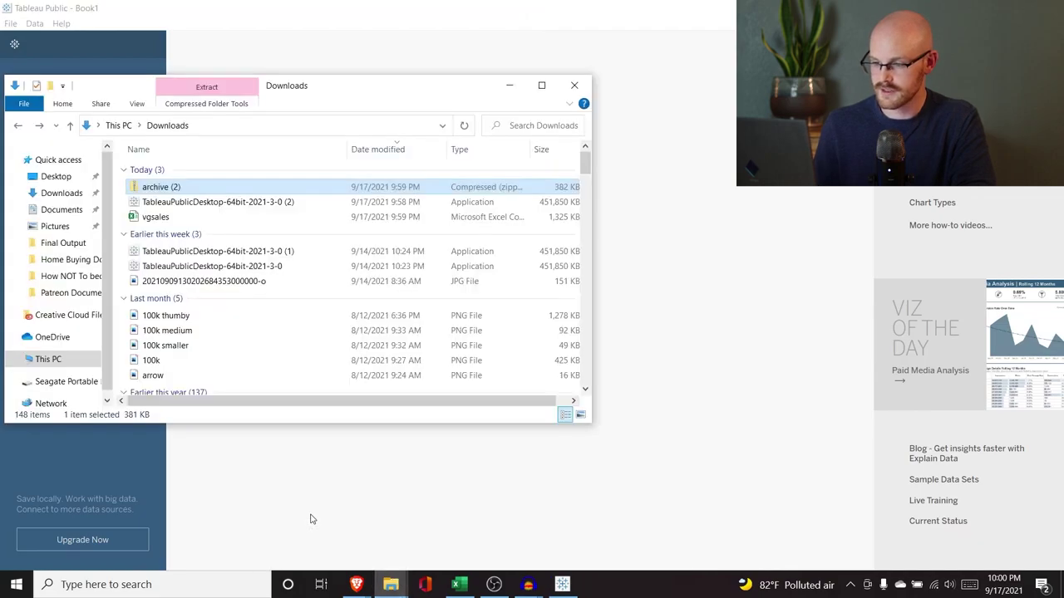
{"action": "left_click", "coordinate": [162, 218]}
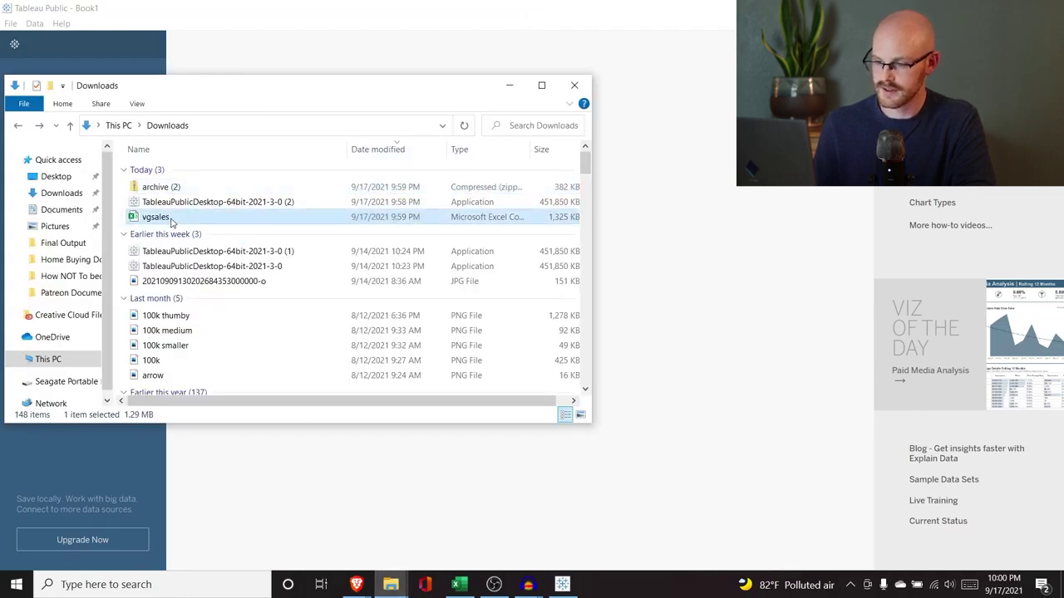
{"action": "left_click", "coordinate": [158, 217]}
{"action": "left_click", "coordinate": [172, 217]}
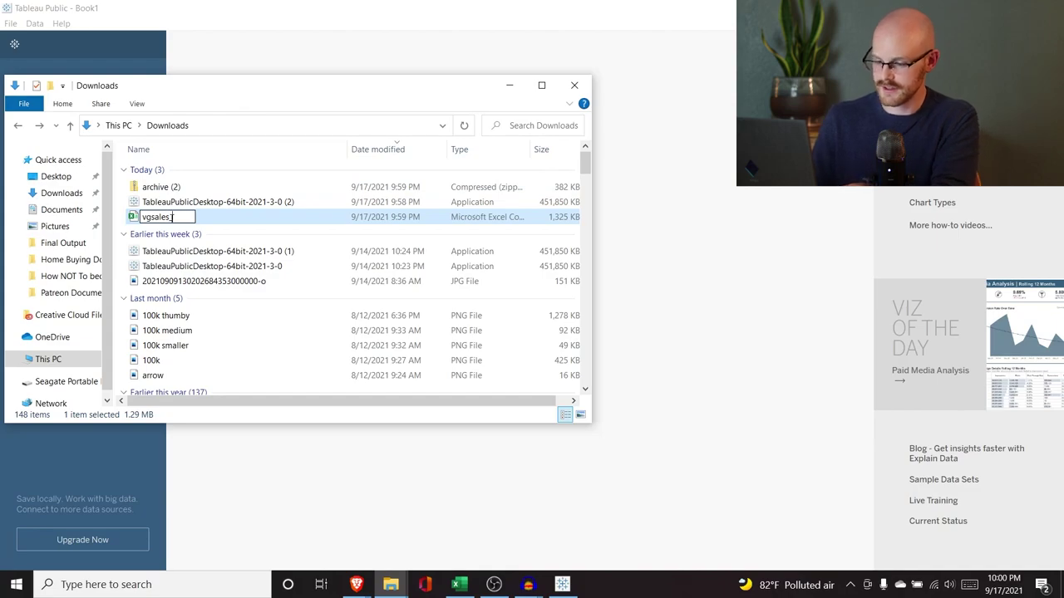
{"action": "type", "text": "_1"}
{"action": "key", "text": "Return"}
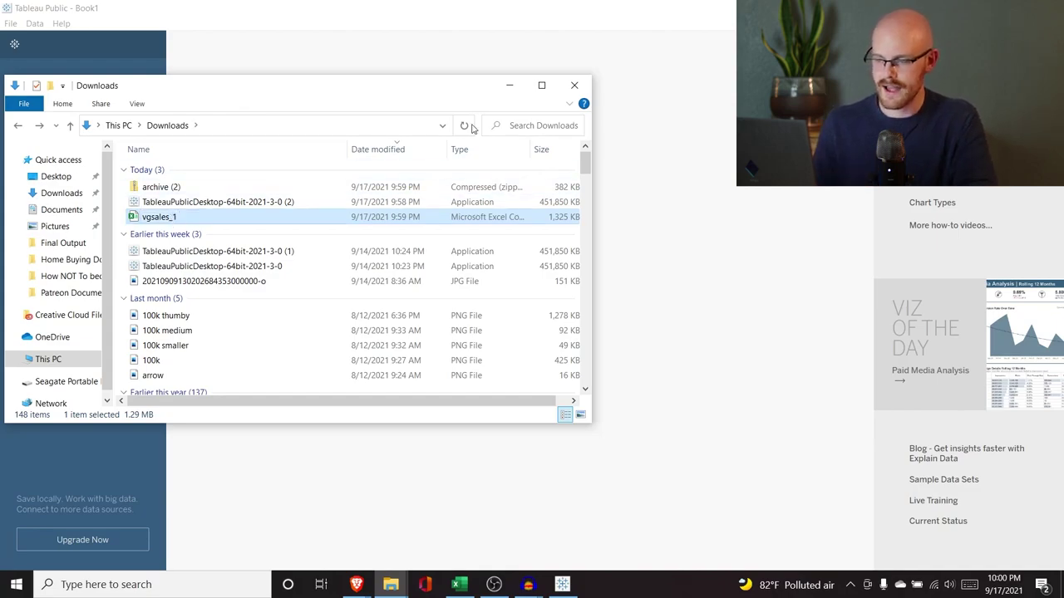
{"action": "left_click", "coordinate": [509, 85]}
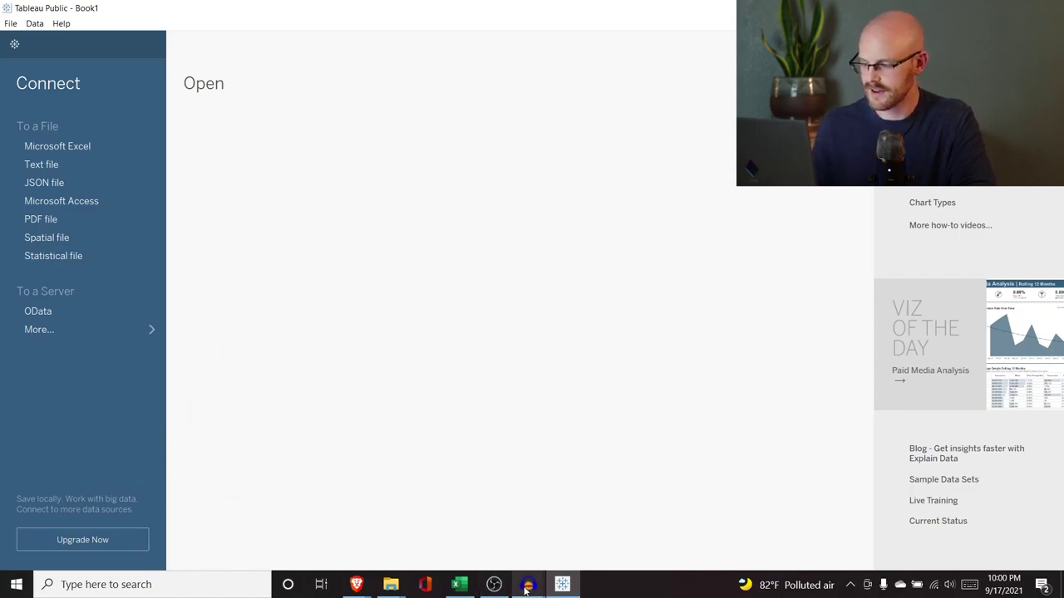
Connect Tableau Public to vgsales_1.csv in Downloads as a text-file data source.
{"action": "mouse_move", "coordinate": [562, 584]}
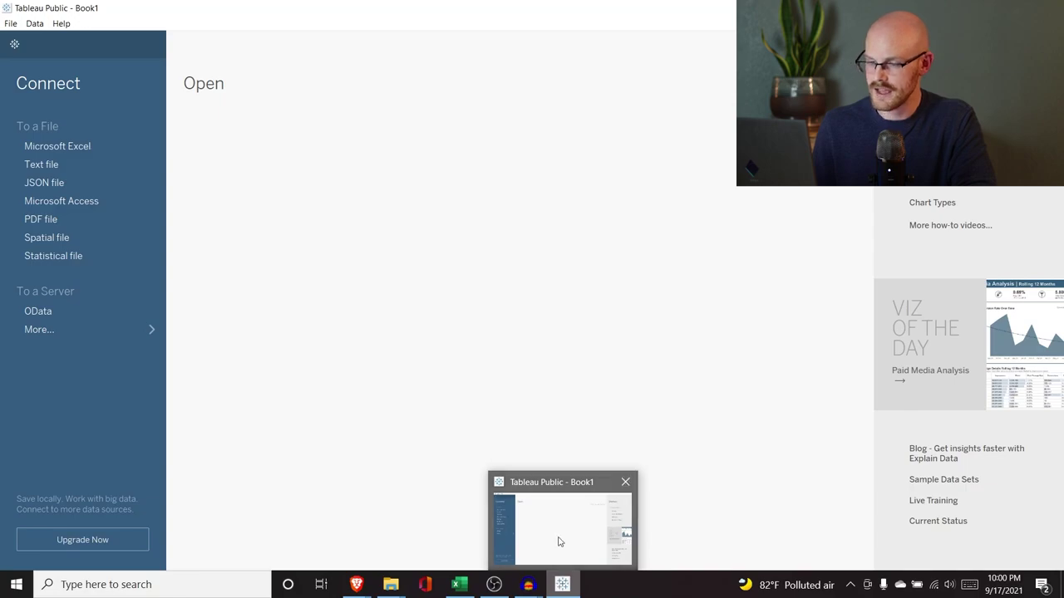
{"action": "left_click", "coordinate": [80, 165]}
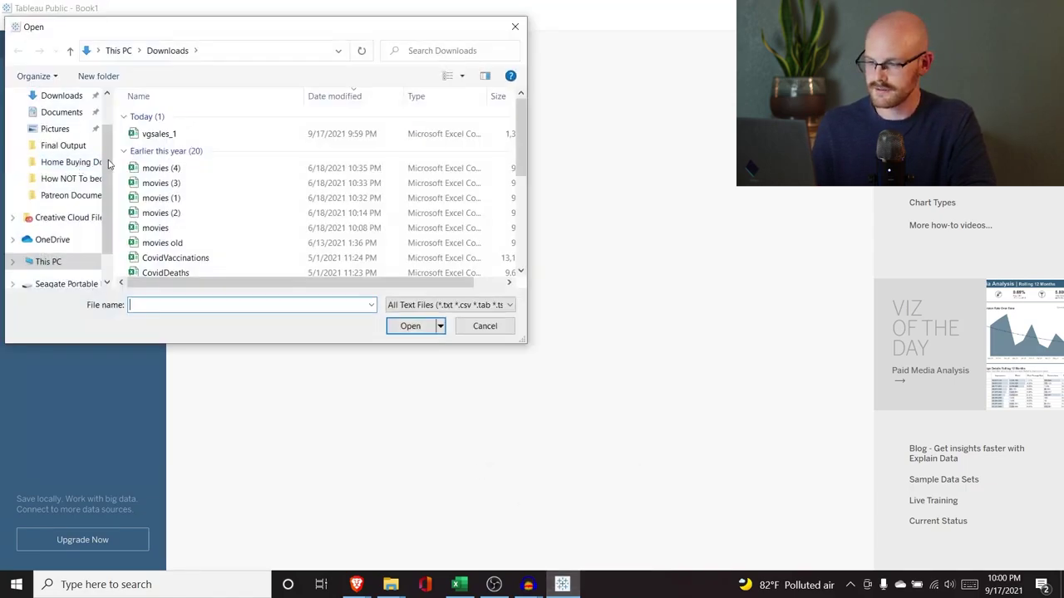
{"action": "left_click", "coordinate": [198, 136]}
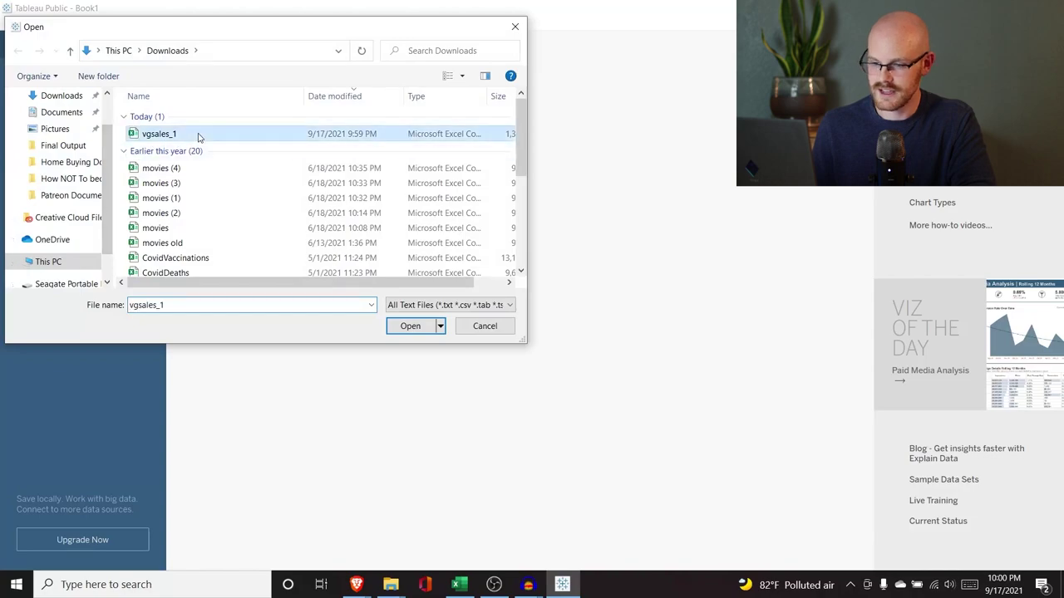
{"action": "left_click", "coordinate": [409, 329]}
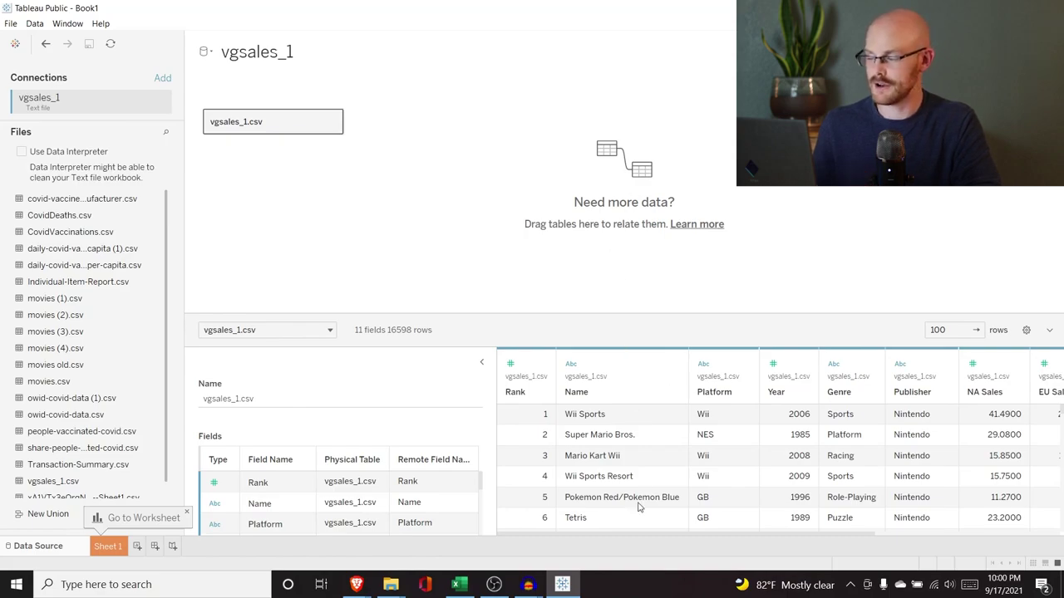
Scroll through the data preview of 11 fields and 16,598 rows.
{"action": "scroll", "coordinate": [639, 507], "scroll_direction": "down", "scroll_amount": 1}
{"action": "scroll", "coordinate": [639, 507], "scroll_direction": "up", "scroll_amount": 1}
{"action": "scroll", "coordinate": [639, 507], "scroll_direction": "right", "scroll_amount": 5}
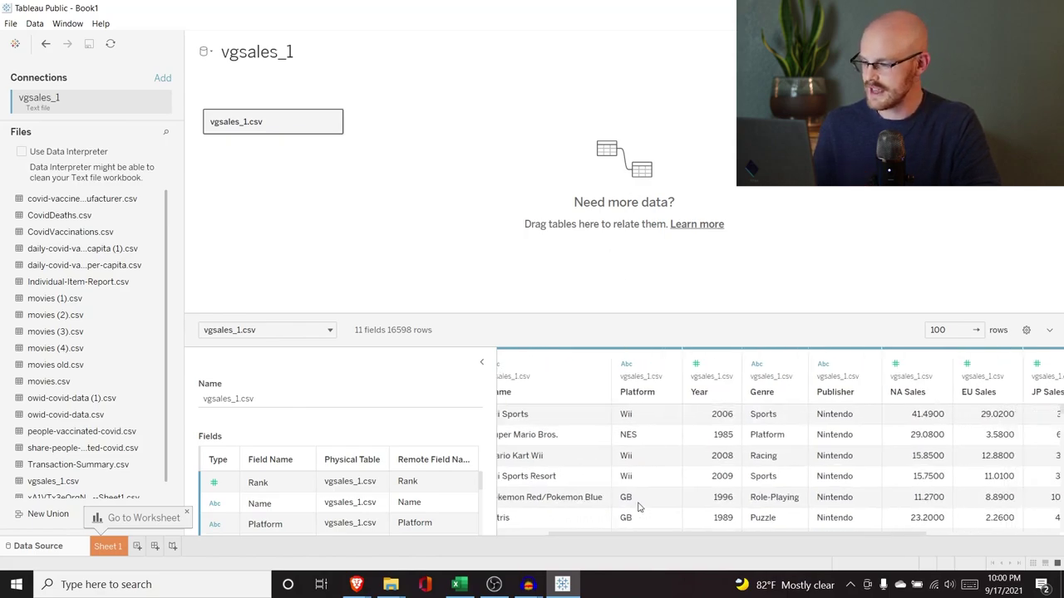
{"action": "scroll", "coordinate": [639, 507], "scroll_direction": "right", "scroll_amount": 2}
{"action": "scroll", "coordinate": [640, 507], "scroll_direction": "left", "scroll_amount": 7}
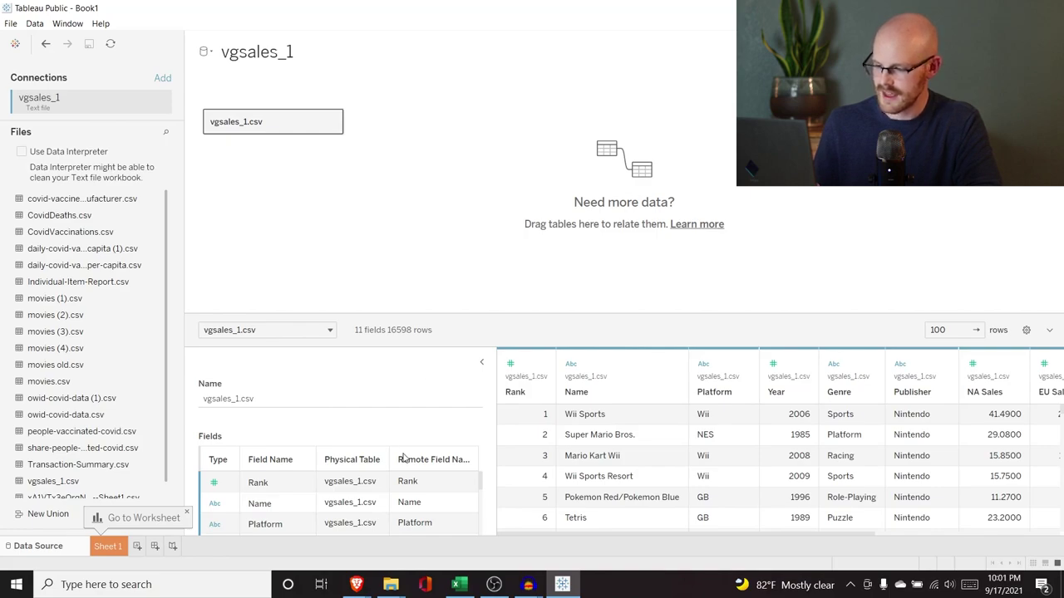
{"action": "scroll", "coordinate": [408, 503], "scroll_direction": "down", "scroll_amount": 5}
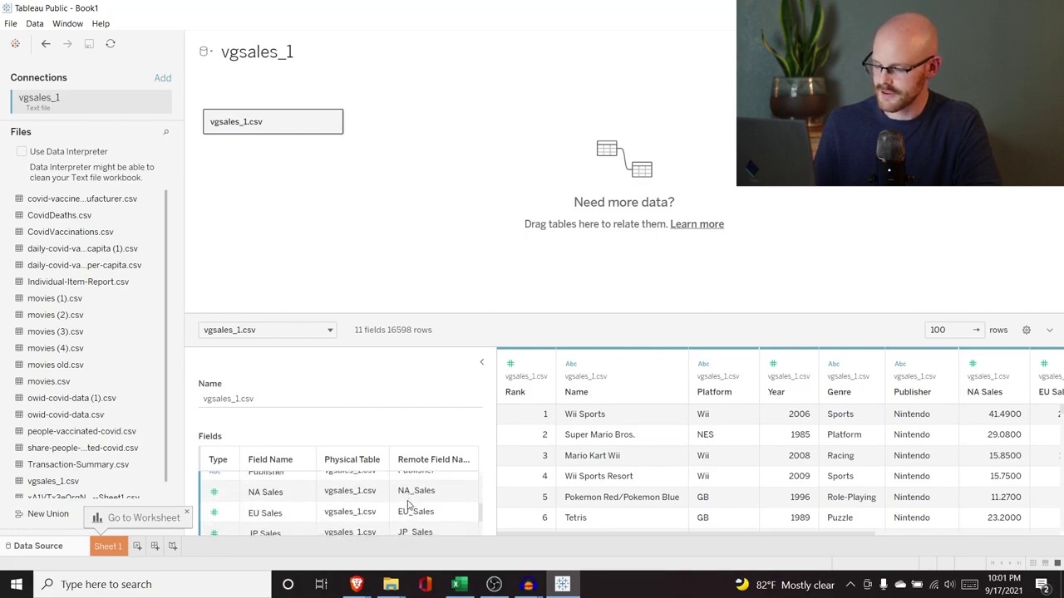
{"action": "scroll", "coordinate": [286, 513], "scroll_direction": "up", "scroll_amount": 2}
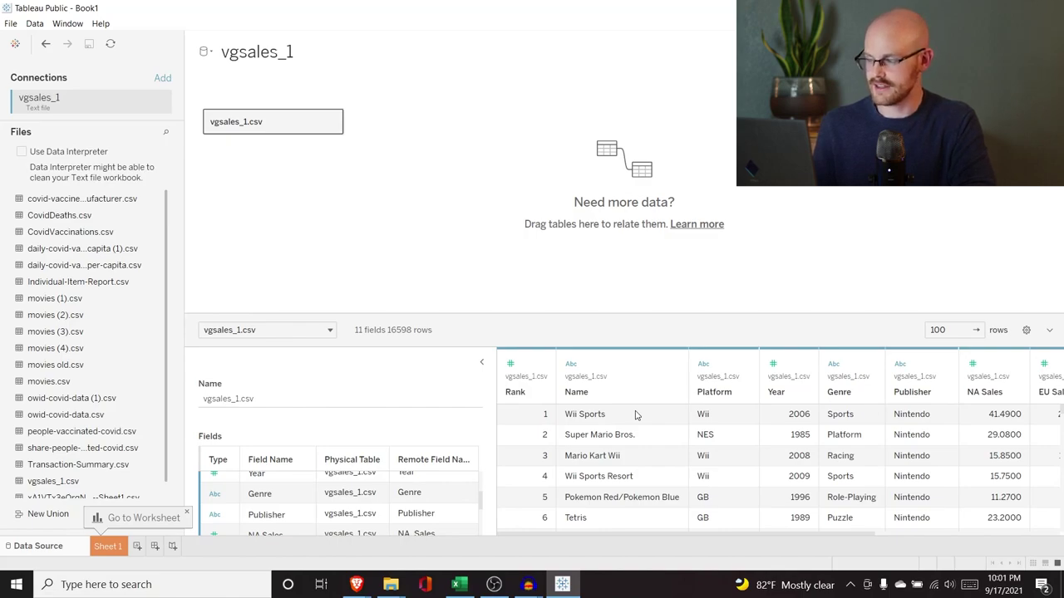
{"action": "scroll", "coordinate": [710, 449], "scroll_direction": "right", "scroll_amount": 3}
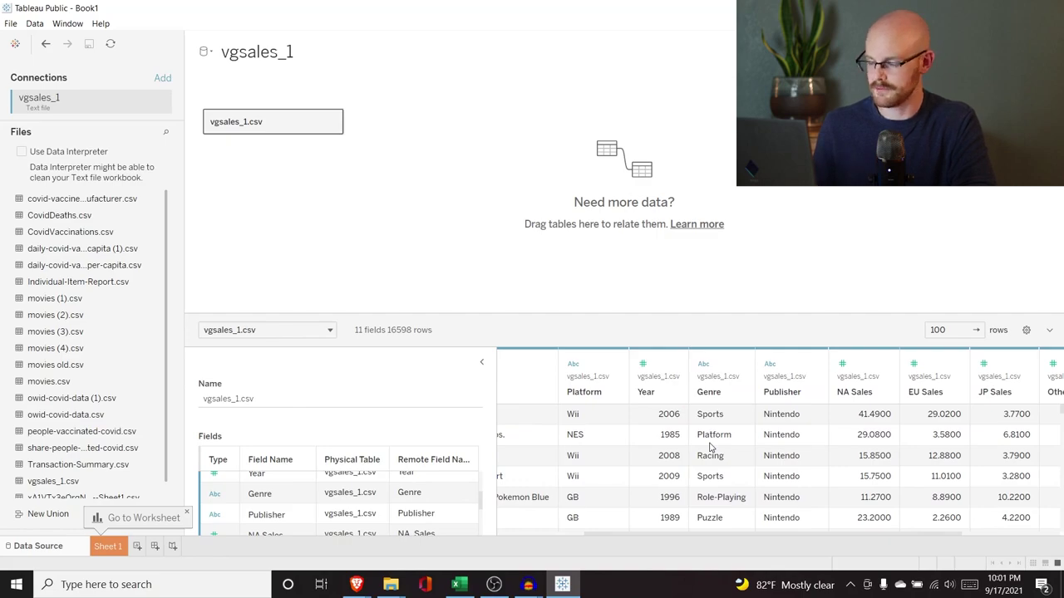
{"action": "scroll", "coordinate": [711, 449], "scroll_direction": "right", "scroll_amount": 4}
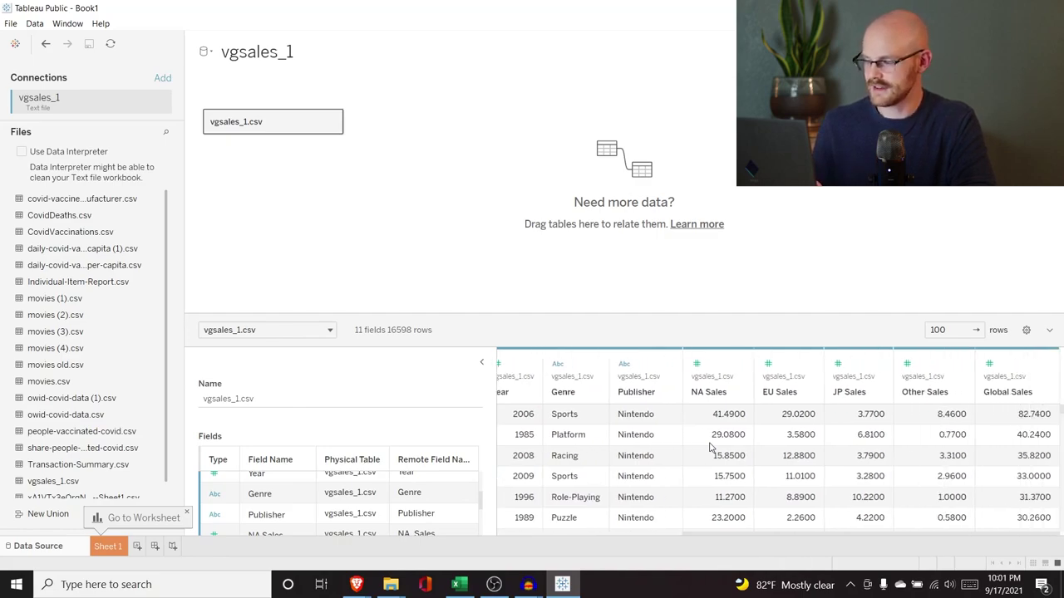
{"action": "scroll", "coordinate": [711, 449], "scroll_direction": "left", "scroll_amount": 7}
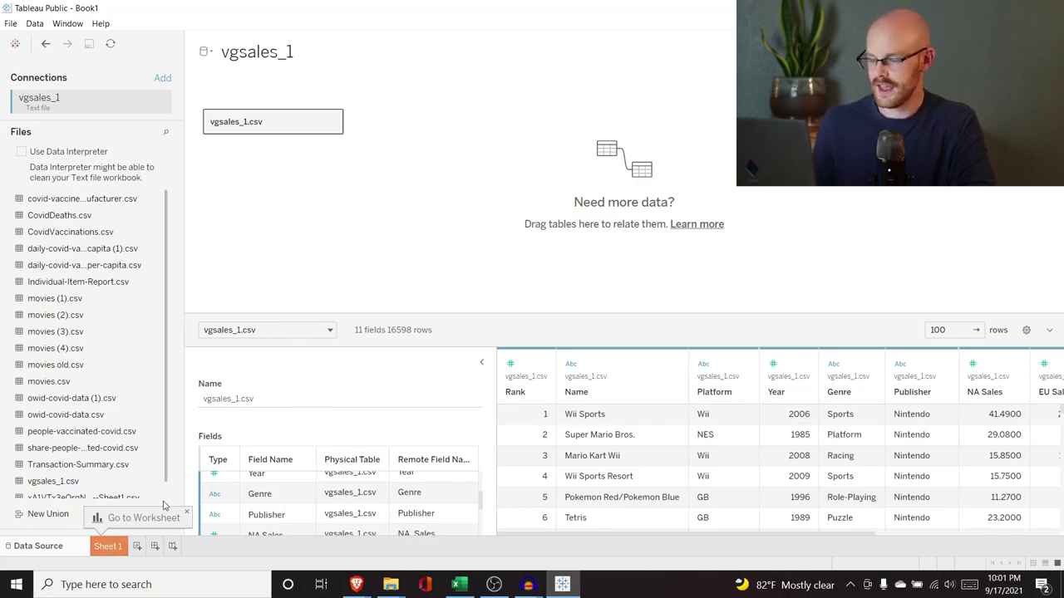
Open the Sheet 1 worksheet and select the Genre, Name and Platform fields.
{"action": "left_click", "coordinate": [116, 539]}
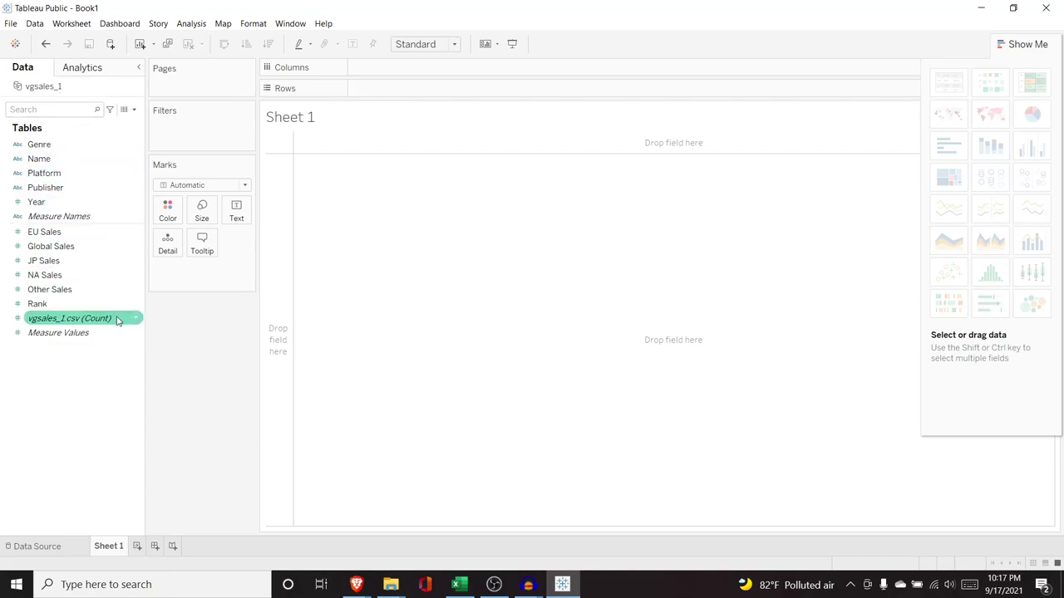
{"action": "mouse_move", "coordinate": [118, 321]}
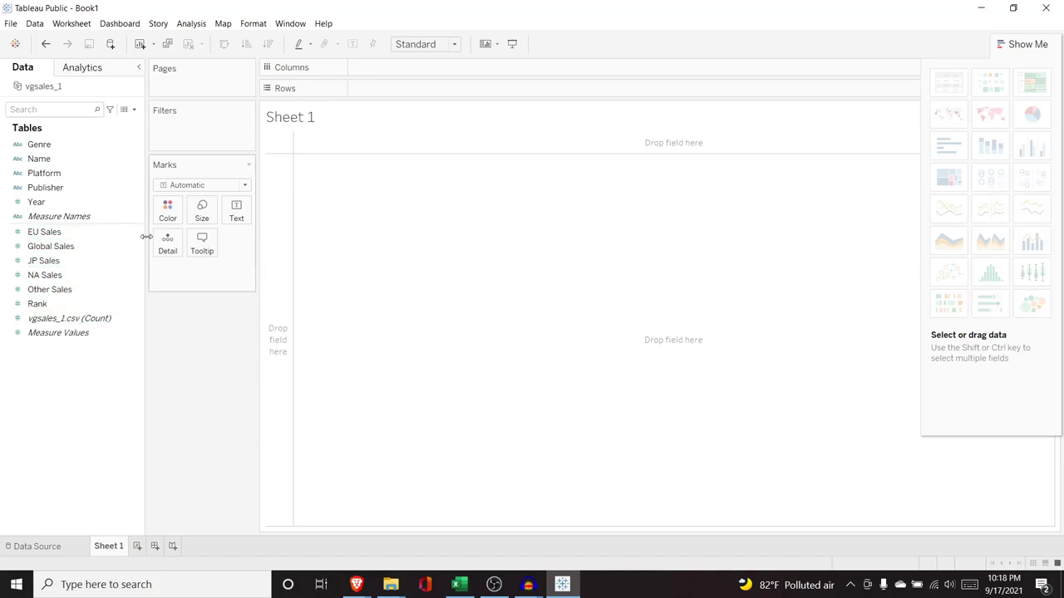
{"action": "left_click", "coordinate": [41, 145]}
{"action": "left_click", "coordinate": [39, 159]}
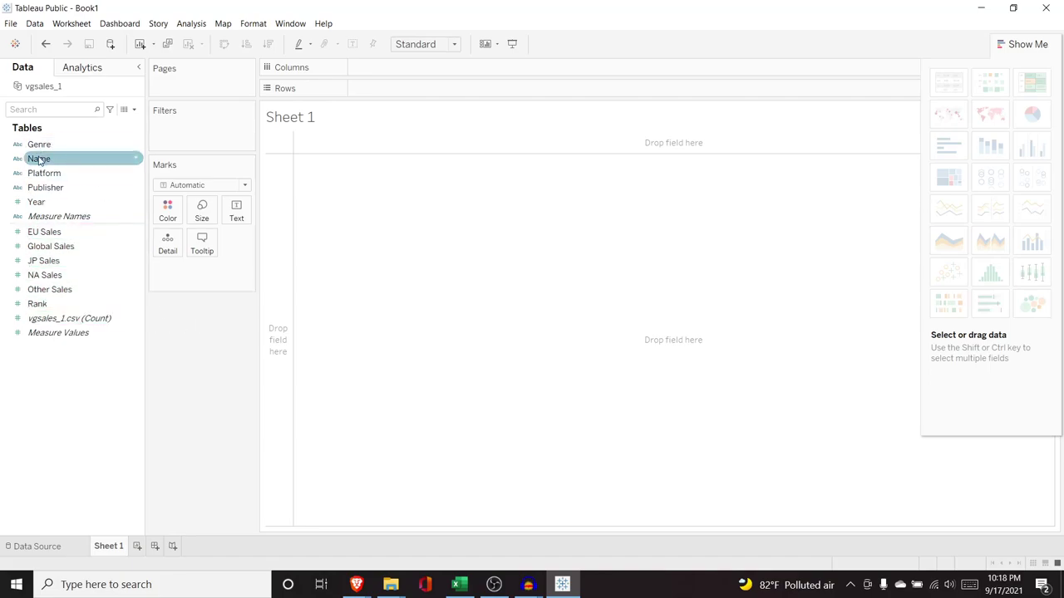
{"action": "left_click", "coordinate": [44, 173]}
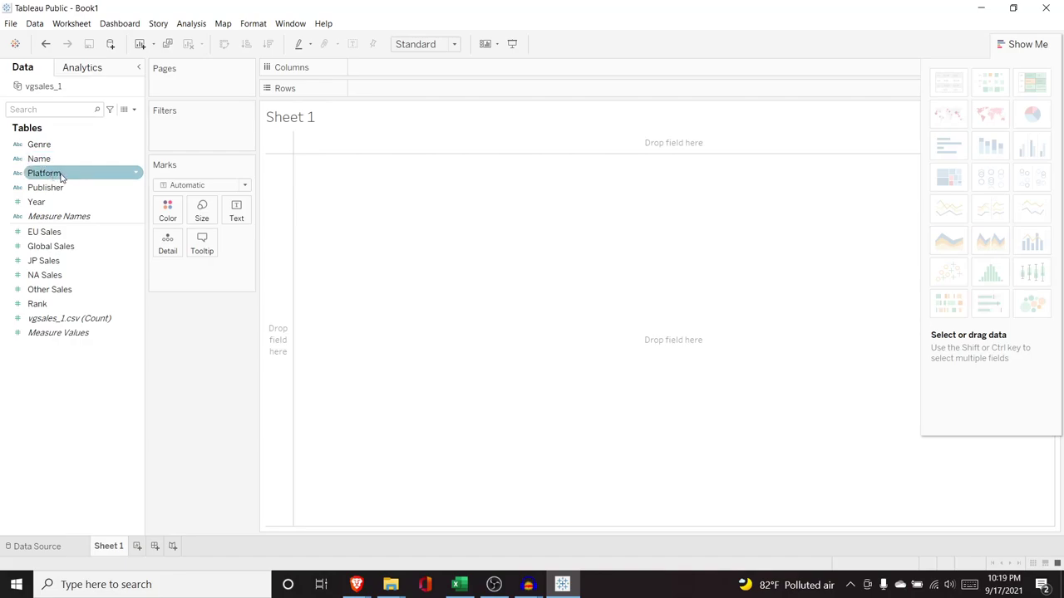
Click through the remaining dimension and measure fields in the Data pane.
{"action": "left_click", "coordinate": [67, 159]}
{"action": "left_click", "coordinate": [73, 146]}
{"action": "left_click", "coordinate": [86, 173]}
{"action": "left_click", "coordinate": [79, 145]}
{"action": "left_click", "coordinate": [69, 192]}
{"action": "left_click", "coordinate": [69, 146]}
{"action": "left_click", "coordinate": [69, 159]}
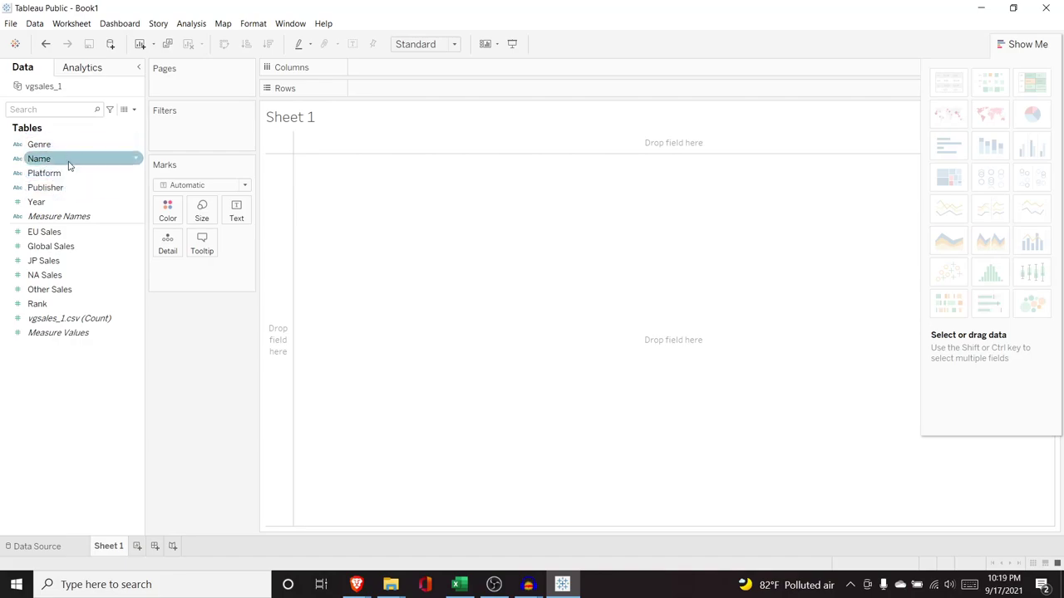
{"action": "left_click", "coordinate": [87, 173]}
{"action": "left_click", "coordinate": [97, 159]}
{"action": "left_click", "coordinate": [79, 173]}
{"action": "left_click", "coordinate": [67, 188]}
{"action": "left_click", "coordinate": [68, 236]}
{"action": "left_click", "coordinate": [50, 247]}
{"action": "left_click", "coordinate": [74, 304]}
{"action": "left_click", "coordinate": [50, 261]}
{"action": "left_click", "coordinate": [88, 218]}
{"action": "left_click", "coordinate": [49, 275]}
{"action": "left_click", "coordinate": [95, 290]}
{"action": "left_click", "coordinate": [50, 232]}
{"action": "left_click", "coordinate": [50, 232], "text": "ctrl"}
{"action": "left_click", "coordinate": [50, 304]}
{"action": "left_click", "coordinate": [83, 246]}
{"action": "left_click", "coordinate": [75, 275]}
{"action": "left_click", "coordinate": [95, 306]}
{"action": "left_click", "coordinate": [108, 307], "text": "ctrl"}
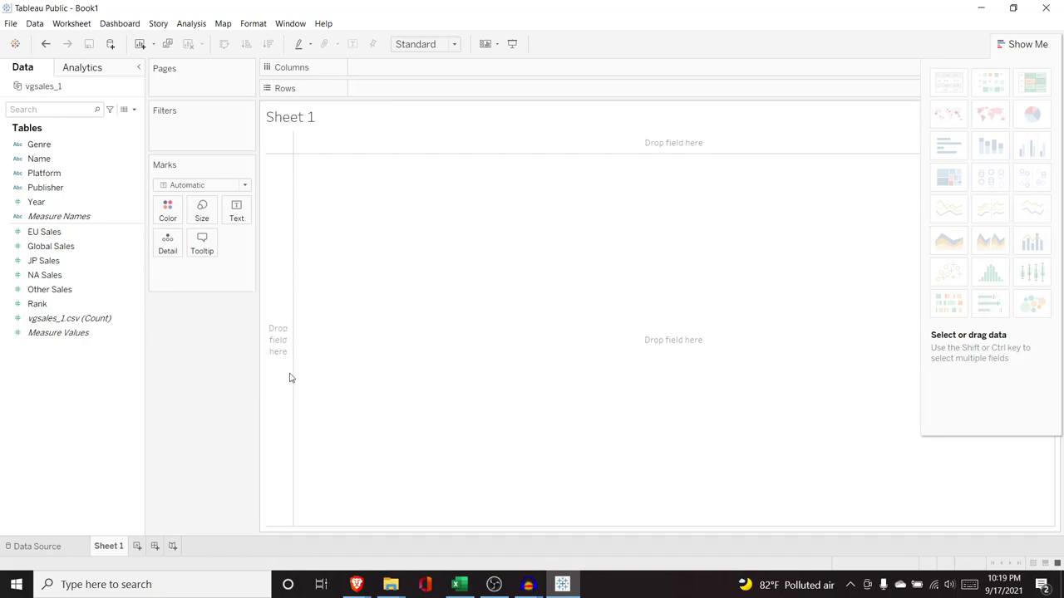
Chart Global Sales as a single bar, flipping it horizontal and back to vertical.
{"action": "mouse_move", "coordinate": [75, 247]}
{"action": "left_mouse_down"}
{"action": "mouse_move", "coordinate": [118, 243]}
{"action": "mouse_move", "coordinate": [281, 283]}
{"action": "left_mouse_up"}
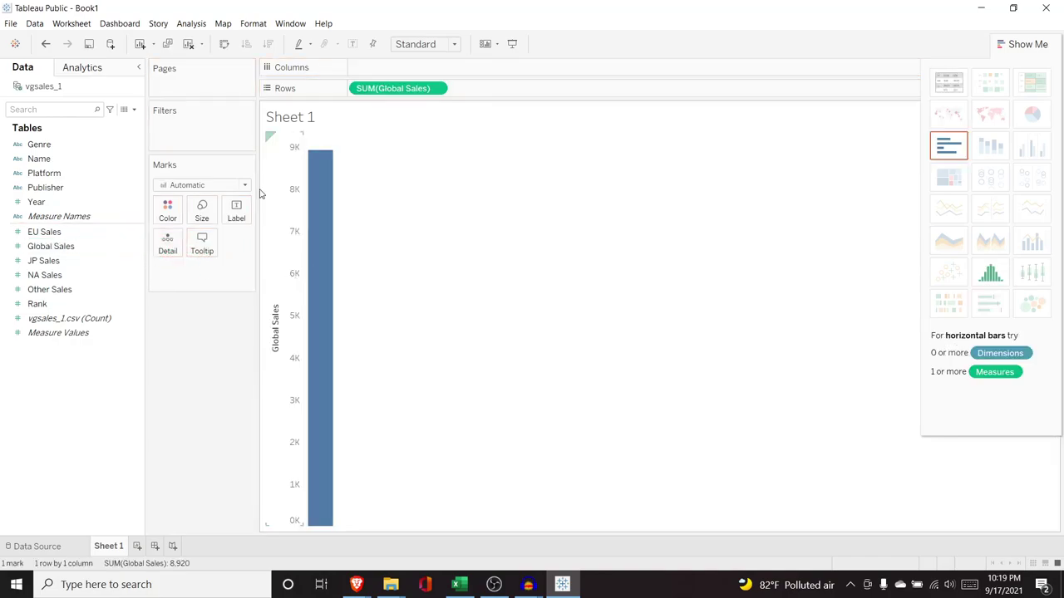
{"action": "mouse_move", "coordinate": [325, 215]}
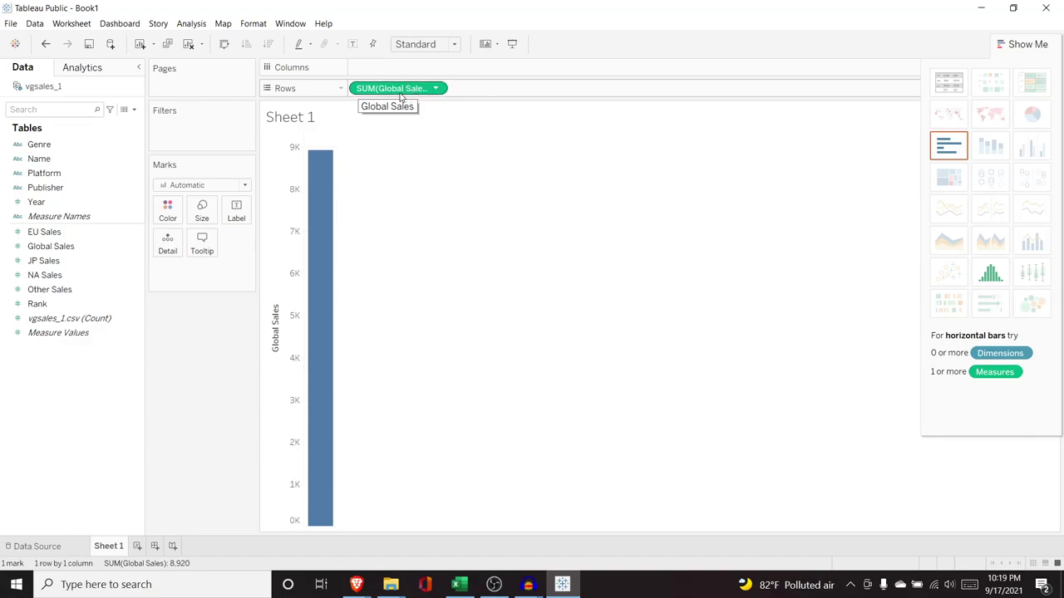
{"action": "mouse_move", "coordinate": [399, 92]}
{"action": "left_mouse_down"}
{"action": "mouse_move", "coordinate": [28, 204]}
{"action": "mouse_move", "coordinate": [73, 248]}
{"action": "mouse_move", "coordinate": [171, 240]}
{"action": "mouse_move", "coordinate": [455, 137]}
{"action": "left_mouse_up"}
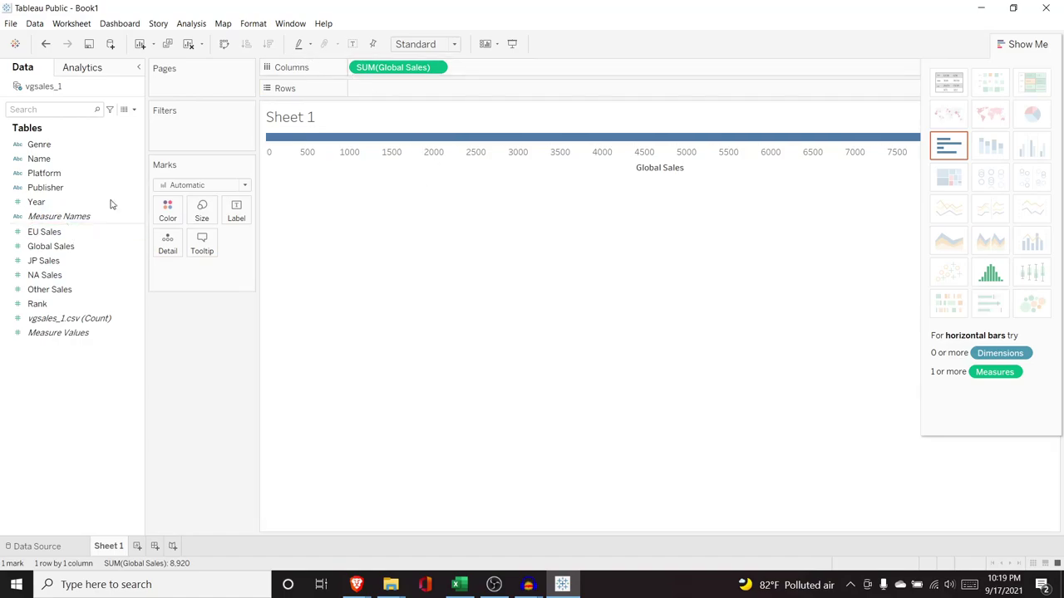
{"action": "left_click_drag", "start_coordinate": [369, 68], "coordinate": [399, 93]}
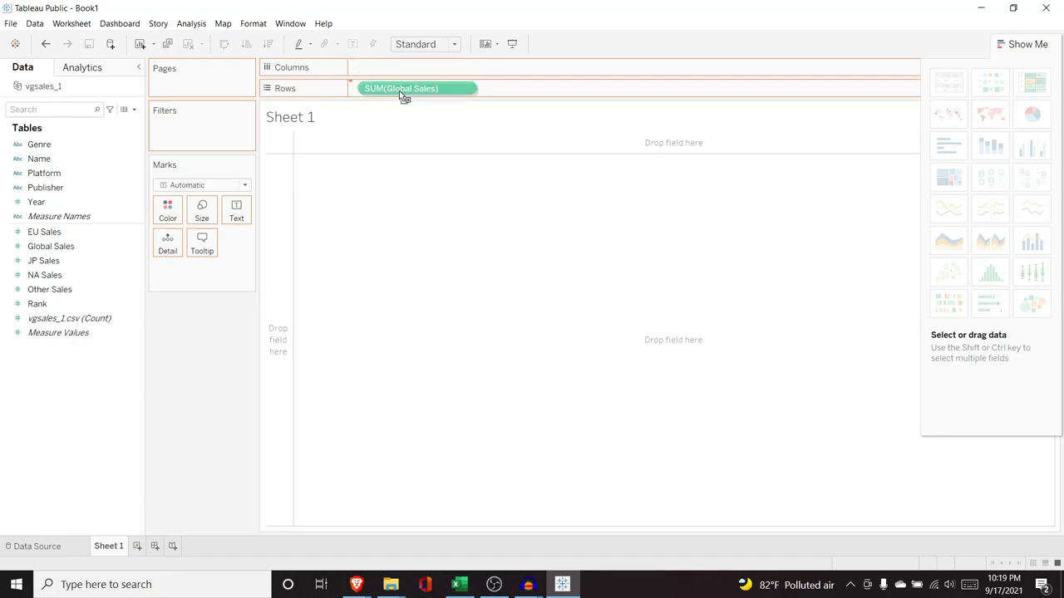
Remove Global Sales from the chart and delete the SUM(Global Sales) mark.
{"action": "left_click_drag", "start_coordinate": [399, 91], "coordinate": [535, 287]}
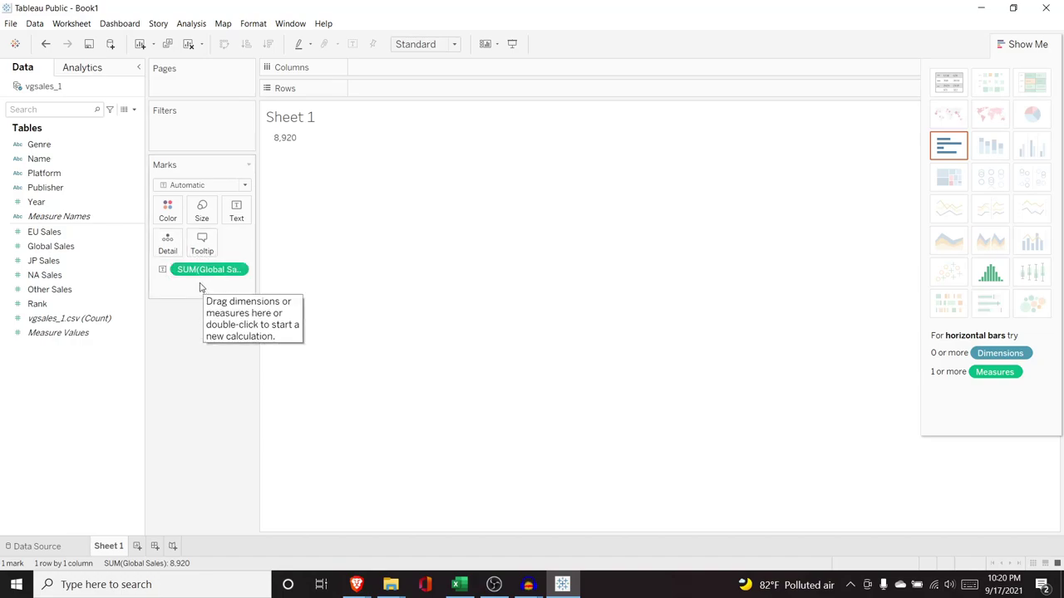
{"action": "left_click", "coordinate": [200, 269]}
{"action": "key", "text": "Delete"}
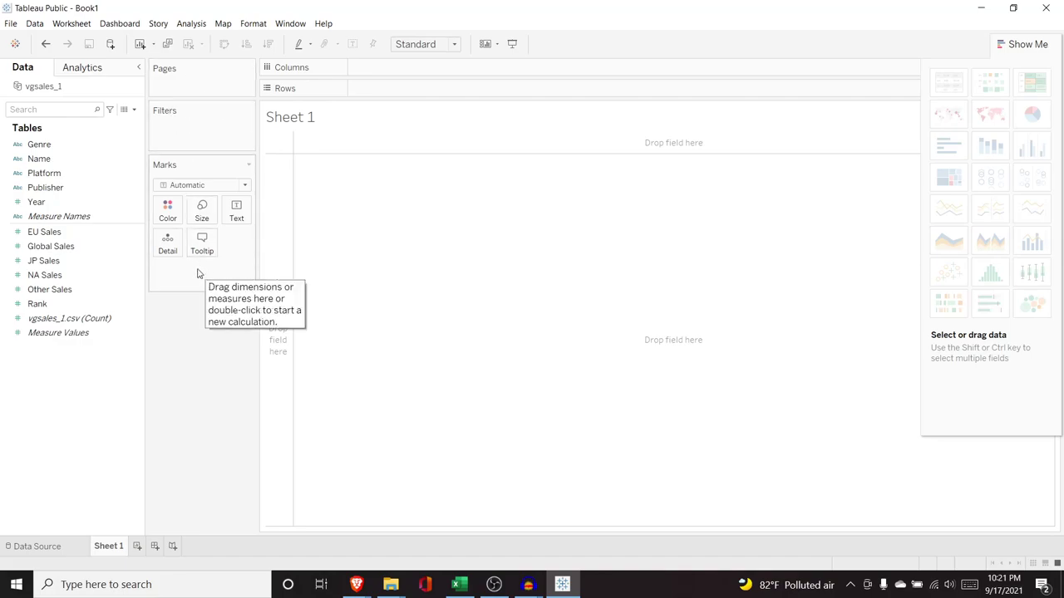
Plot Global Sales on Rows against Year on Columns as a line.
{"action": "left_click", "coordinate": [95, 249]}
{"action": "left_click_drag", "start_coordinate": [84, 249], "coordinate": [415, 93]}
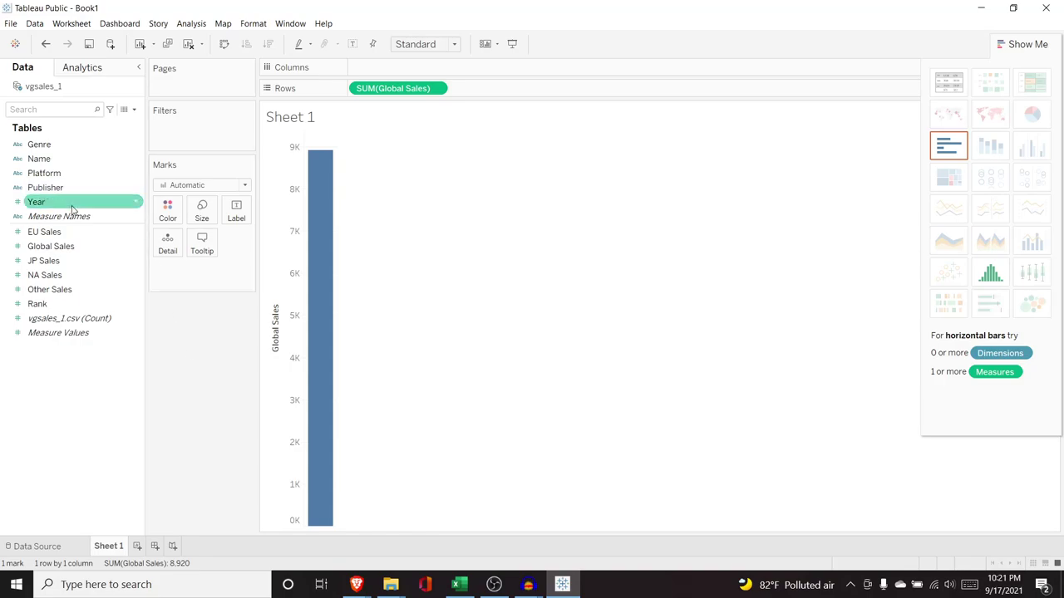
{"action": "left_click_drag", "start_coordinate": [73, 203], "coordinate": [408, 68]}
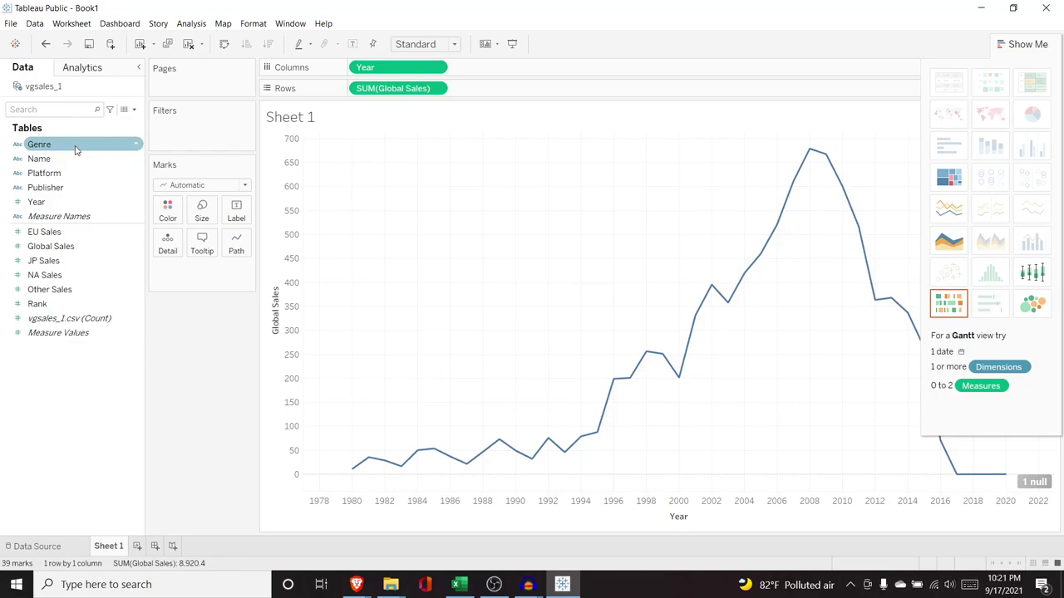
Try splitting the line by Genre on Columns, then Rows, then remove Genre.
{"action": "left_click_drag", "start_coordinate": [75, 149], "coordinate": [360, 71]}
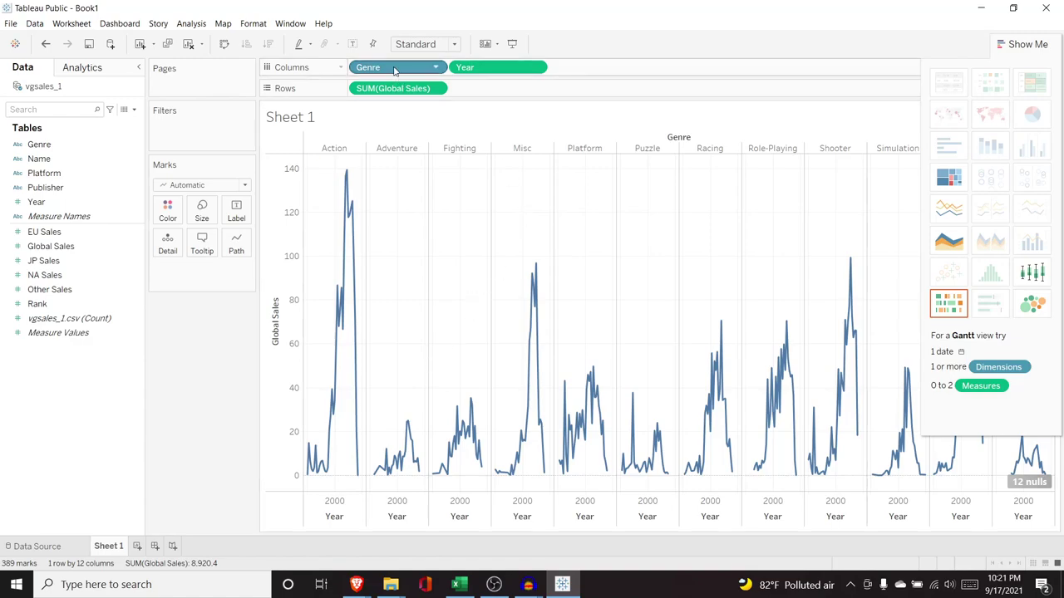
{"action": "left_click_drag", "start_coordinate": [394, 70], "coordinate": [368, 91]}
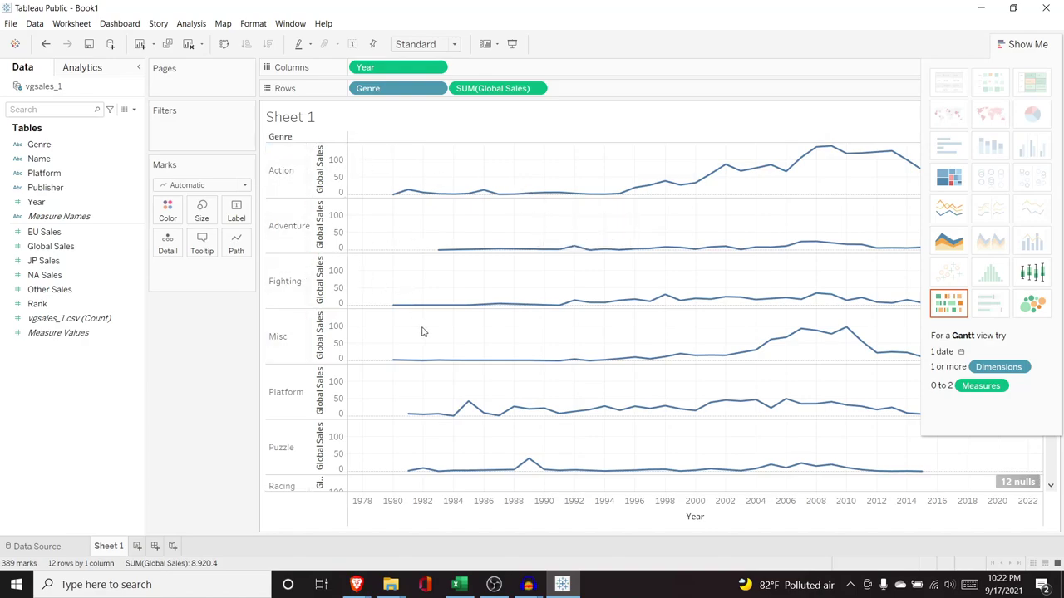
{"action": "left_click_drag", "start_coordinate": [377, 90], "coordinate": [71, 203]}
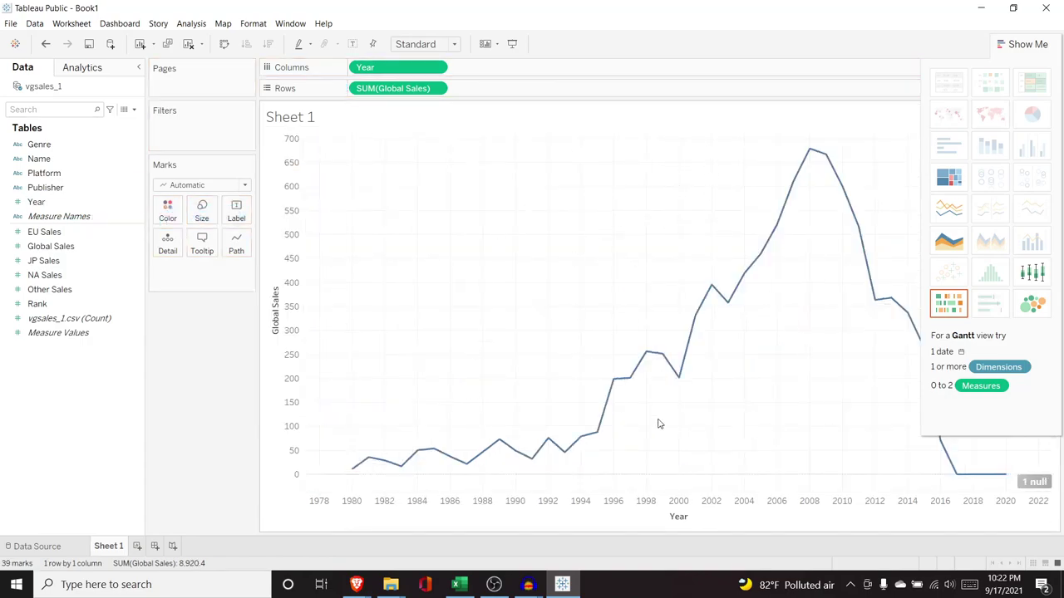
Add Genre to the Marks card as Detail for one Global Sales line per genre, and hide Show Me.
{"action": "left_click", "coordinate": [82, 147]}
{"action": "left_click_drag", "start_coordinate": [82, 147], "coordinate": [199, 277]}
{"action": "mouse_move", "coordinate": [702, 335]}
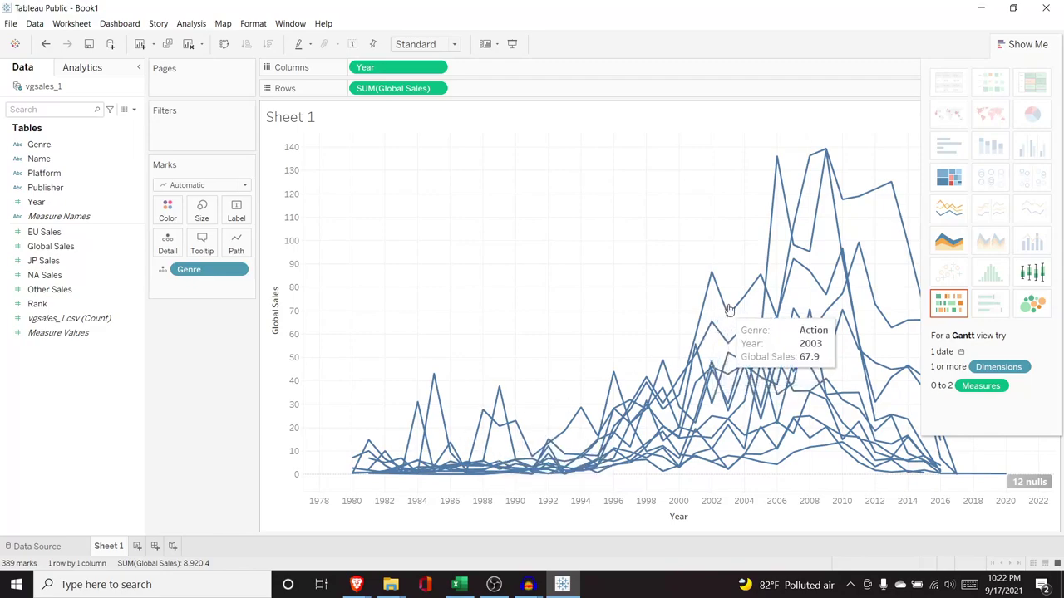
{"action": "mouse_move", "coordinate": [759, 287]}
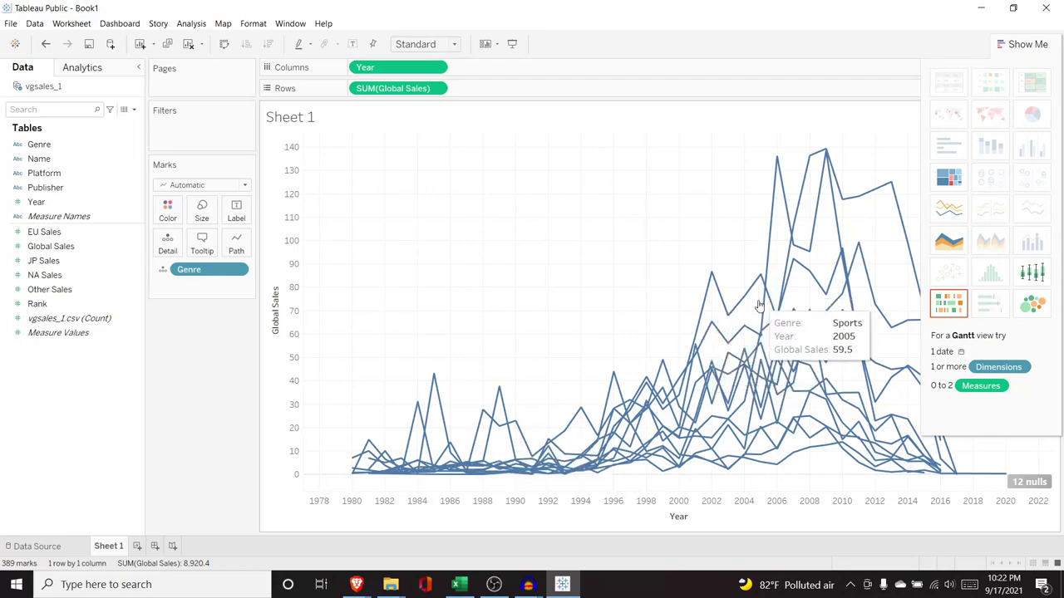
{"action": "mouse_move", "coordinate": [736, 307]}
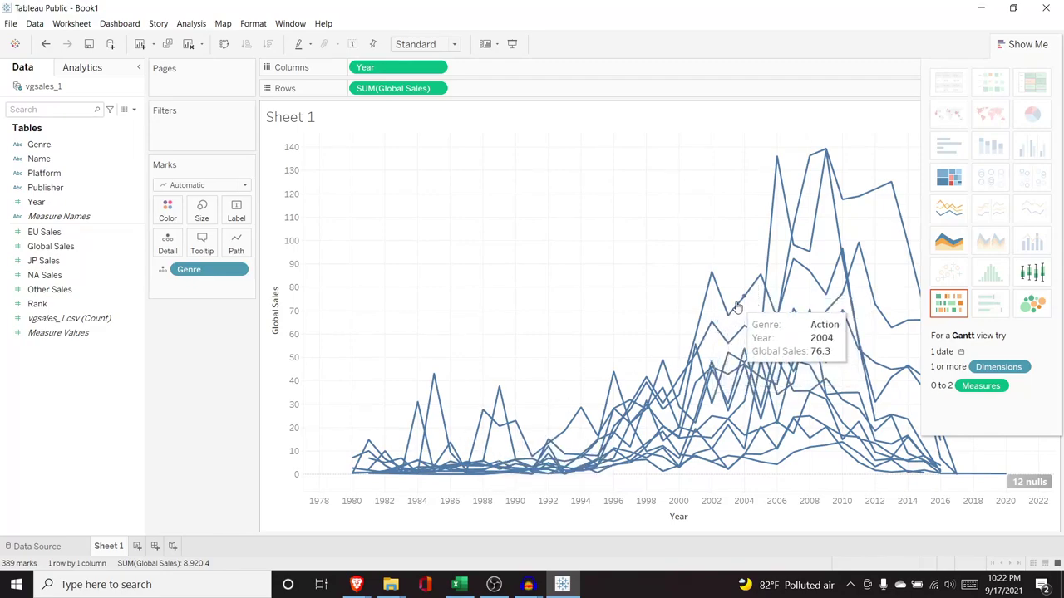
{"action": "mouse_move", "coordinate": [740, 332]}
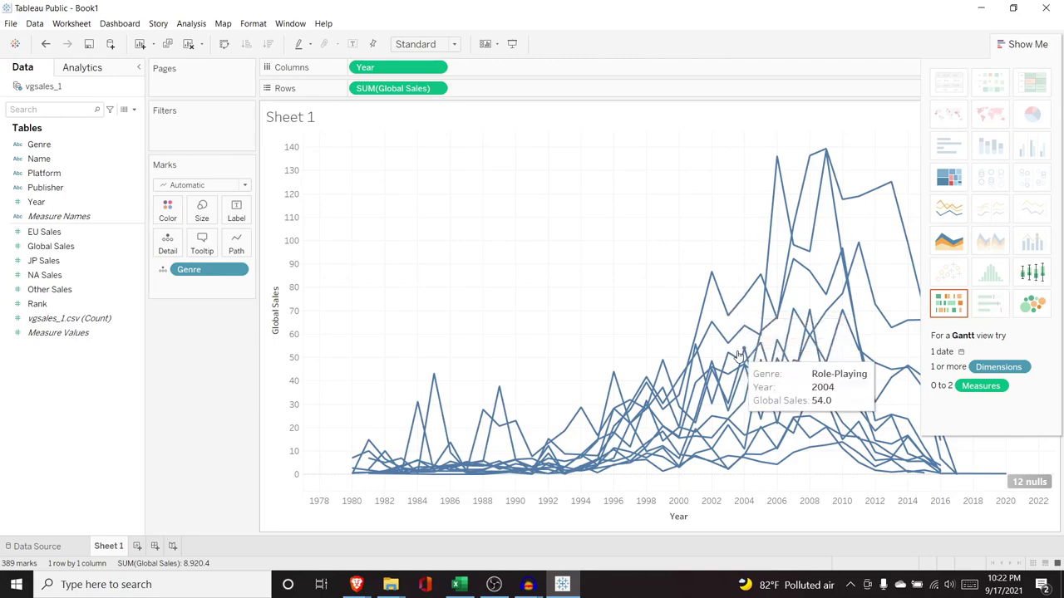
{"action": "mouse_move", "coordinate": [727, 393]}
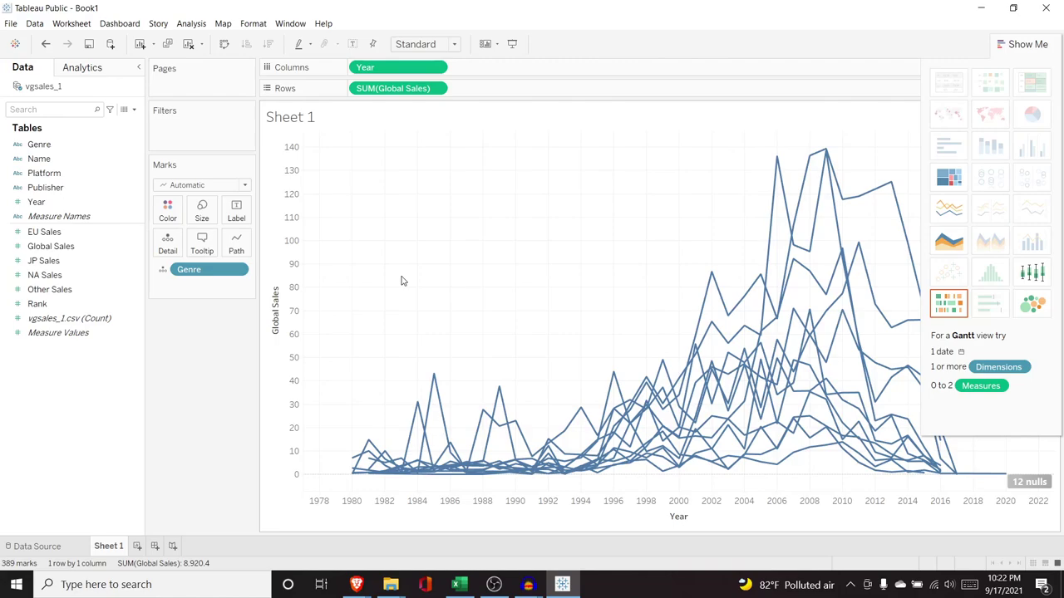
{"action": "left_click", "coordinate": [1022, 44]}
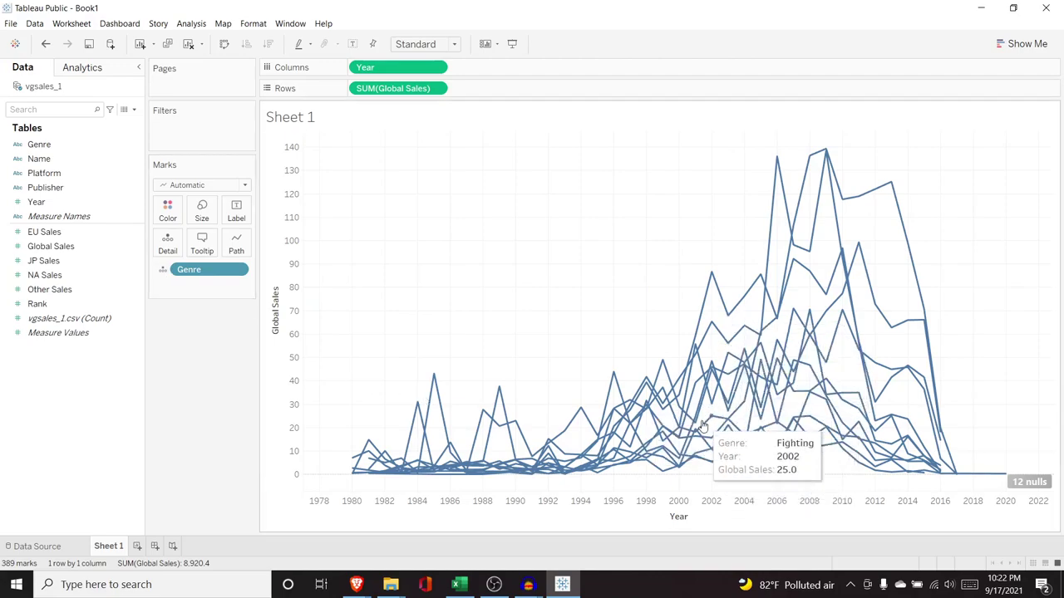
Switch Genre from Detail to Color to colour each genre line, then add Genre to Marks again.
{"action": "left_click", "coordinate": [163, 270]}
{"action": "left_click", "coordinate": [167, 284]}
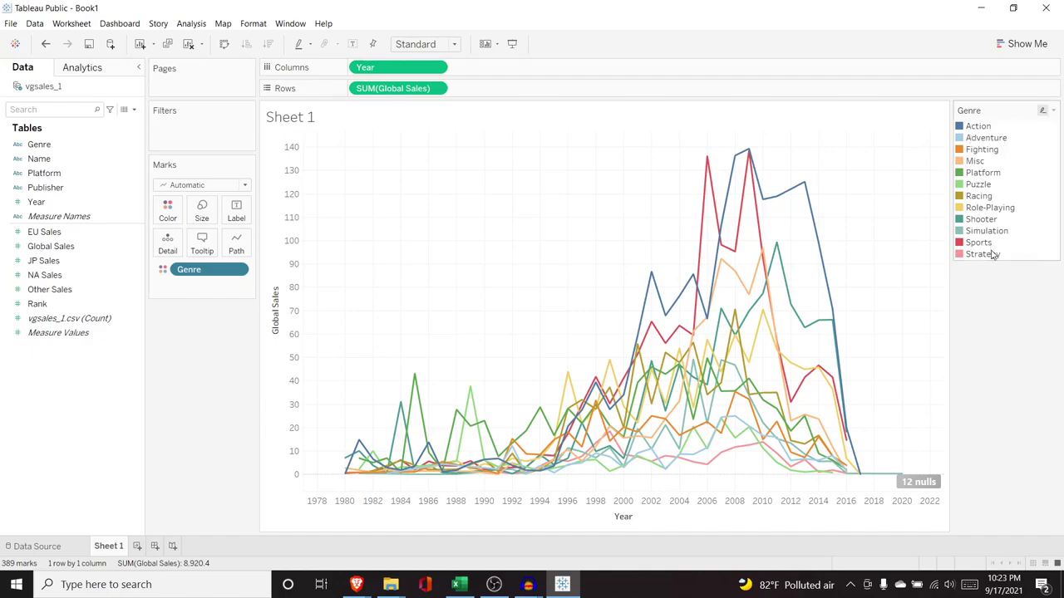
{"action": "mouse_move", "coordinate": [747, 164]}
{"action": "mouse_move", "coordinate": [707, 159]}
{"action": "left_click_drag", "start_coordinate": [63, 144], "coordinate": [208, 286]}
Make the second Genre pill a Label so genre names appear on the lines, keeping black text.
{"action": "left_click", "coordinate": [163, 285]}
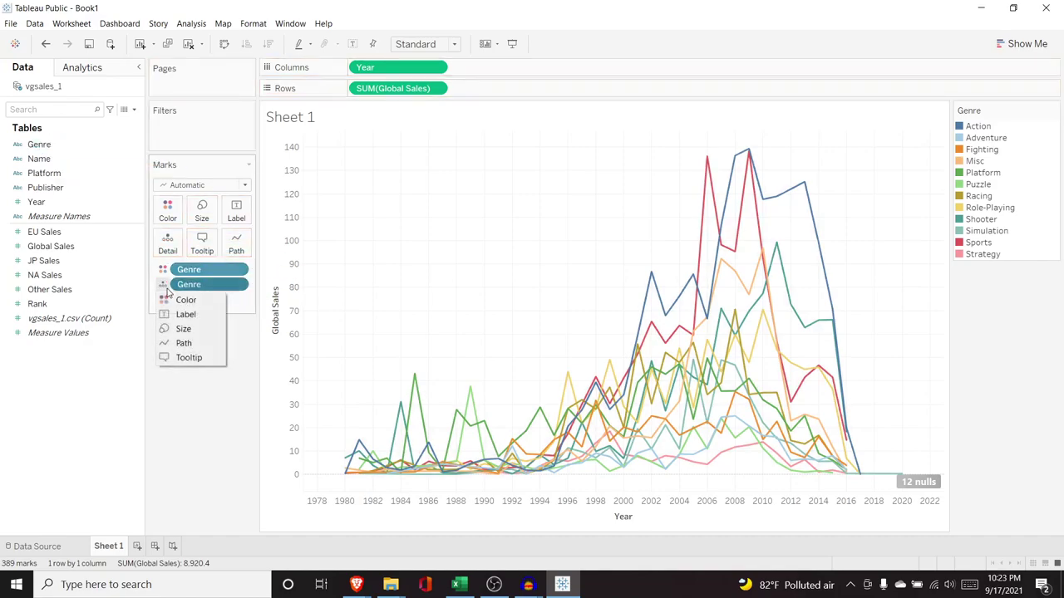
{"action": "left_click", "coordinate": [183, 315]}
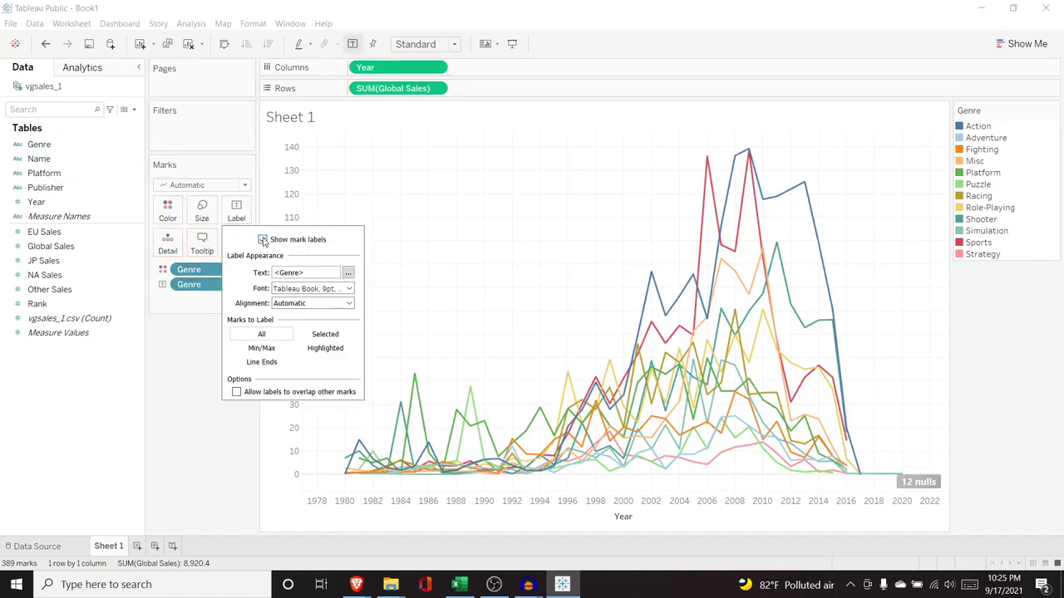
{"action": "left_click", "coordinate": [263, 239]}
{"action": "left_click", "coordinate": [262, 239]}
{"action": "left_click", "coordinate": [263, 239]}
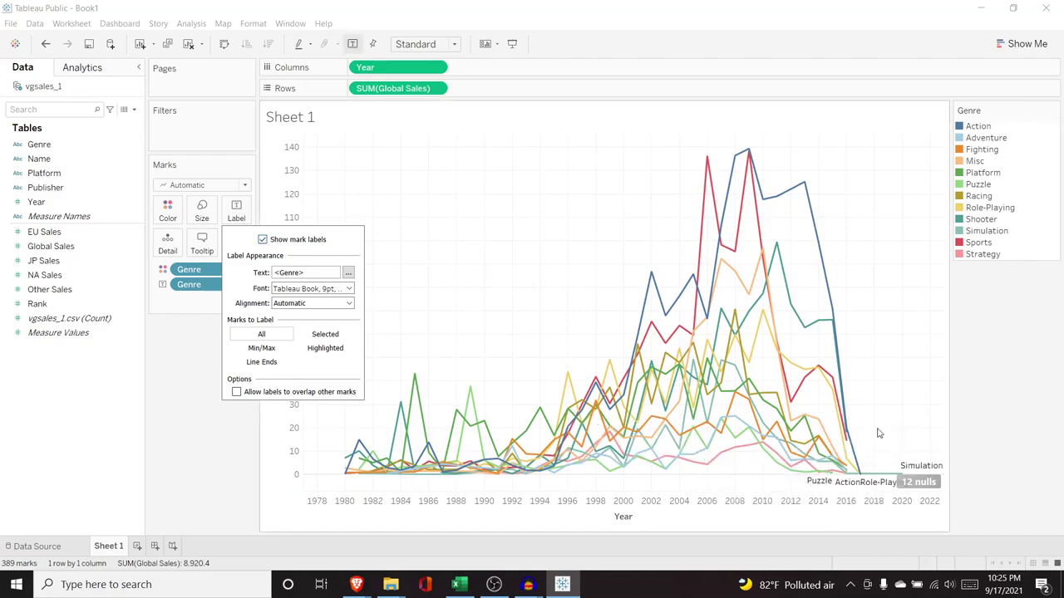
{"action": "left_click", "coordinate": [289, 288]}
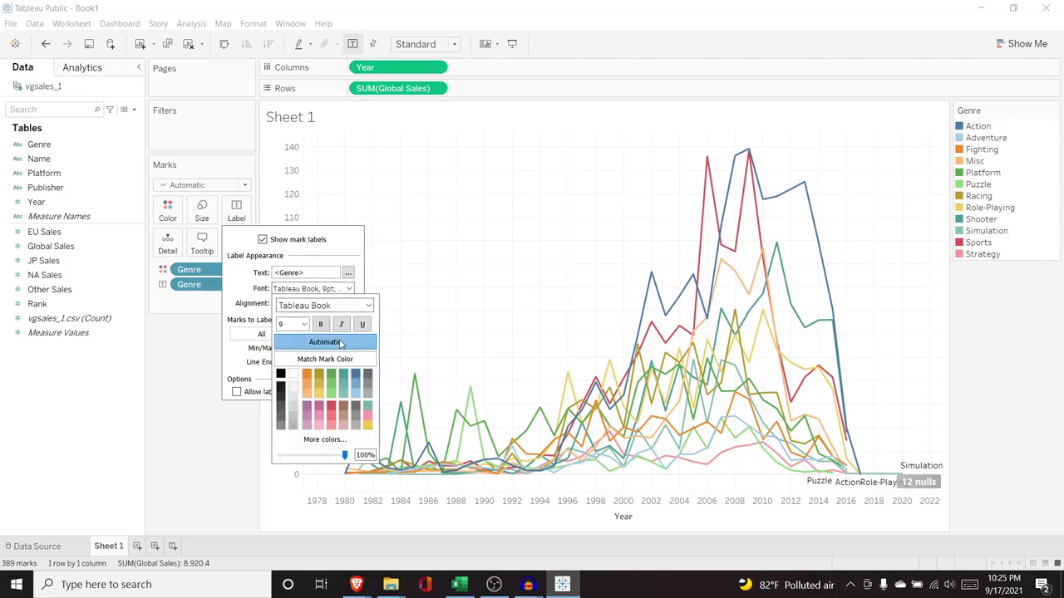
{"action": "left_click", "coordinate": [307, 375]}
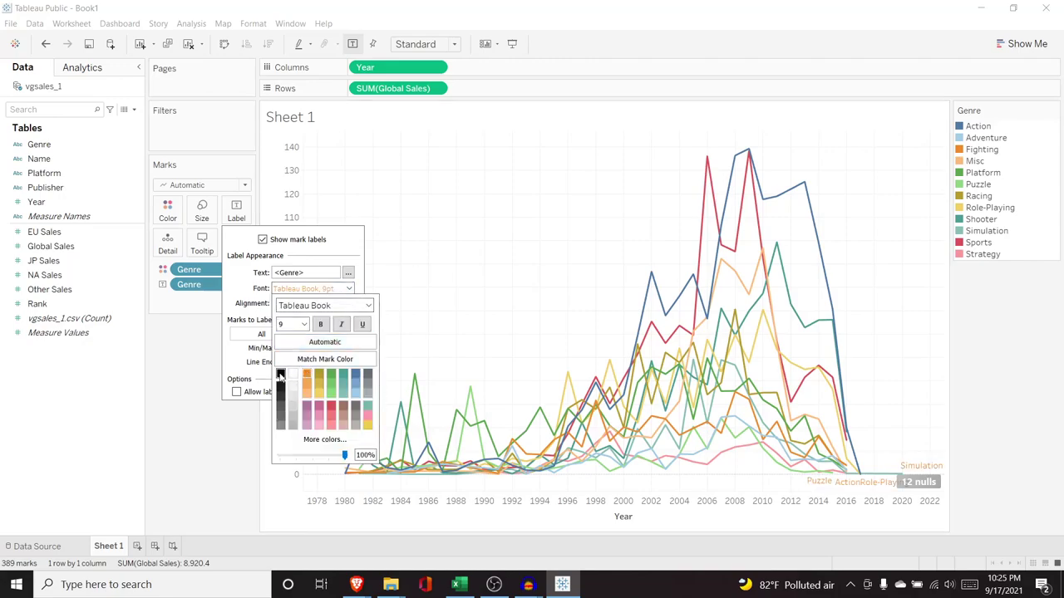
{"action": "left_click", "coordinate": [281, 374]}
{"action": "left_click", "coordinate": [242, 297]}
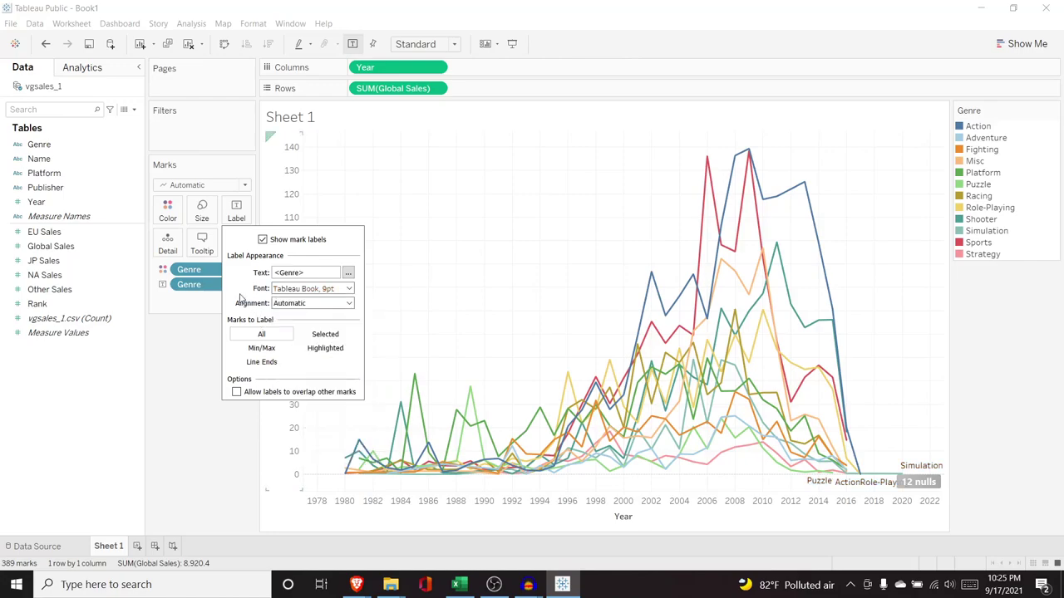
Try Min/Max and selected-marks labelling, then go back to labelling all marks.
{"action": "left_click", "coordinate": [261, 348]}
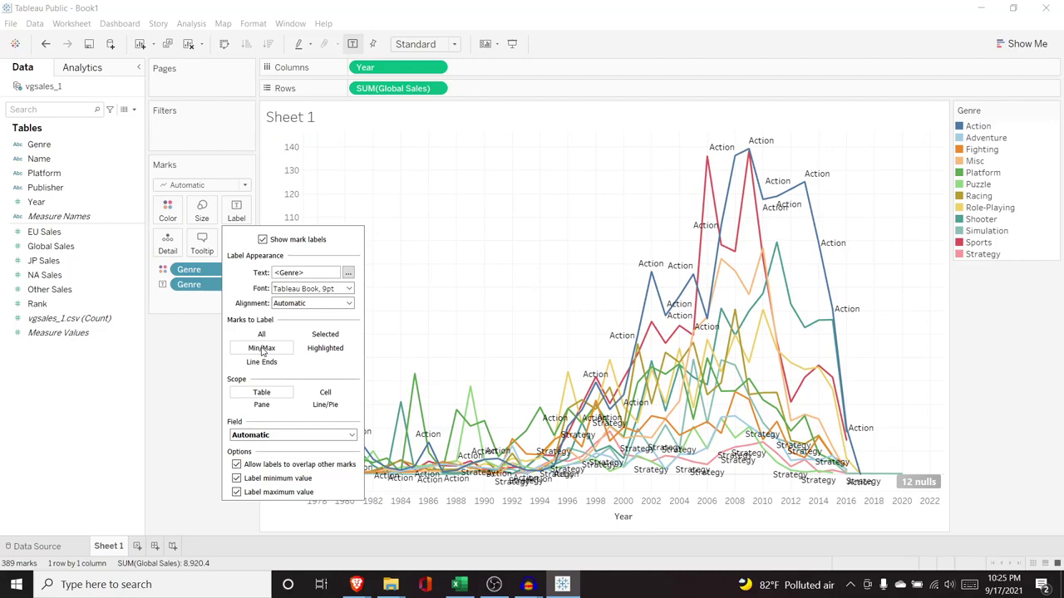
{"action": "mouse_move", "coordinate": [707, 163]}
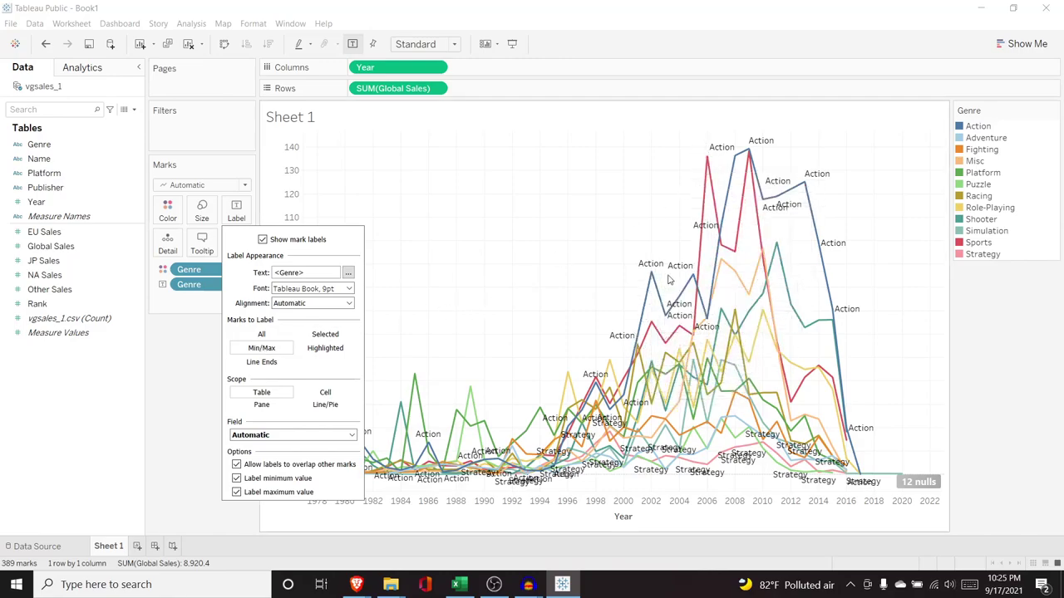
{"action": "mouse_move", "coordinate": [698, 282]}
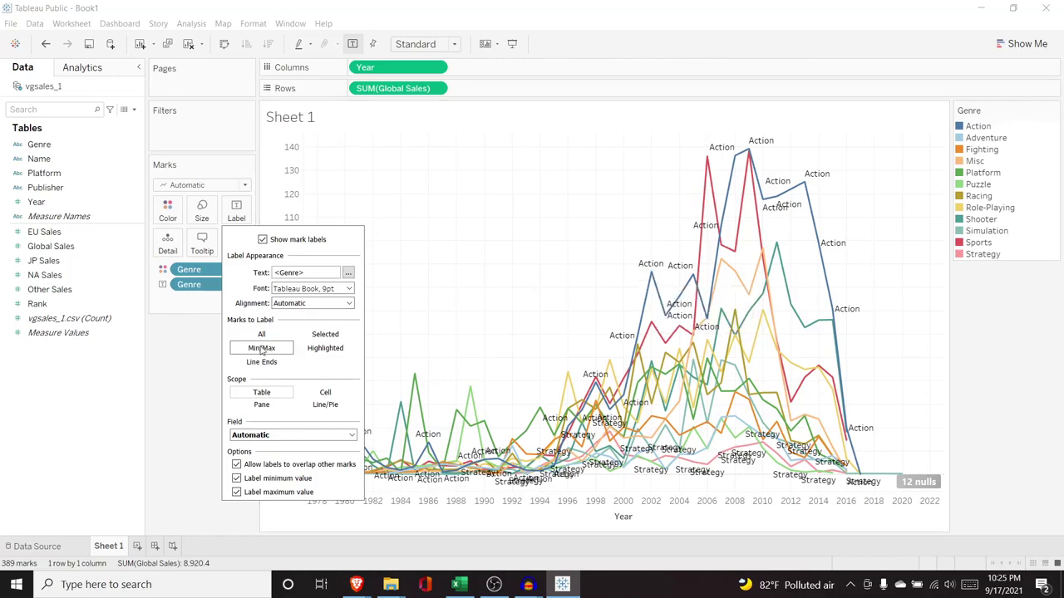
{"action": "left_click", "coordinate": [325, 334]}
{"action": "left_click_drag", "start_coordinate": [586, 142], "coordinate": [890, 340]}
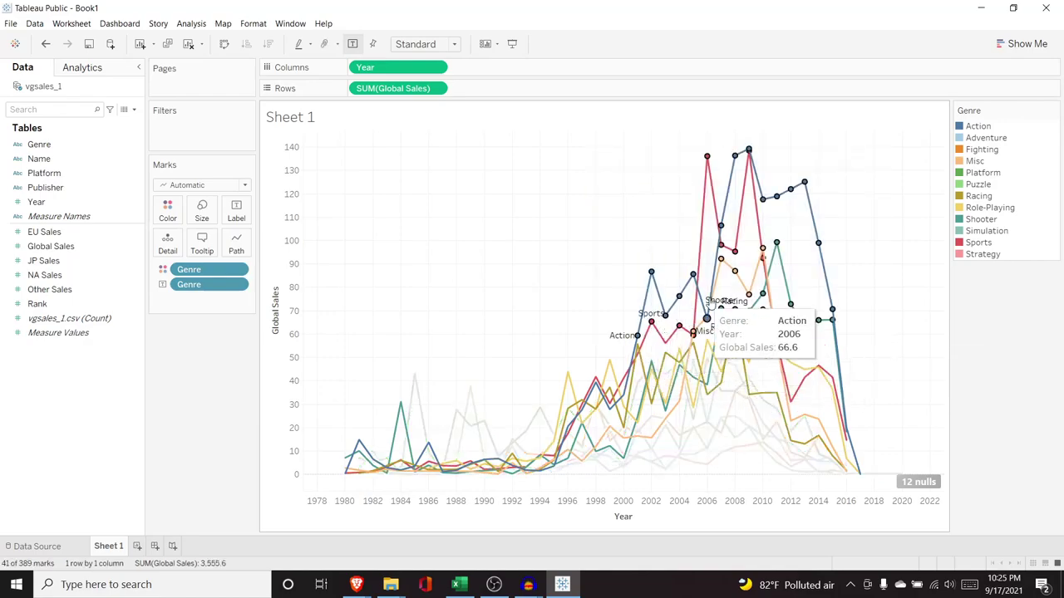
{"action": "left_click", "coordinate": [237, 218]}
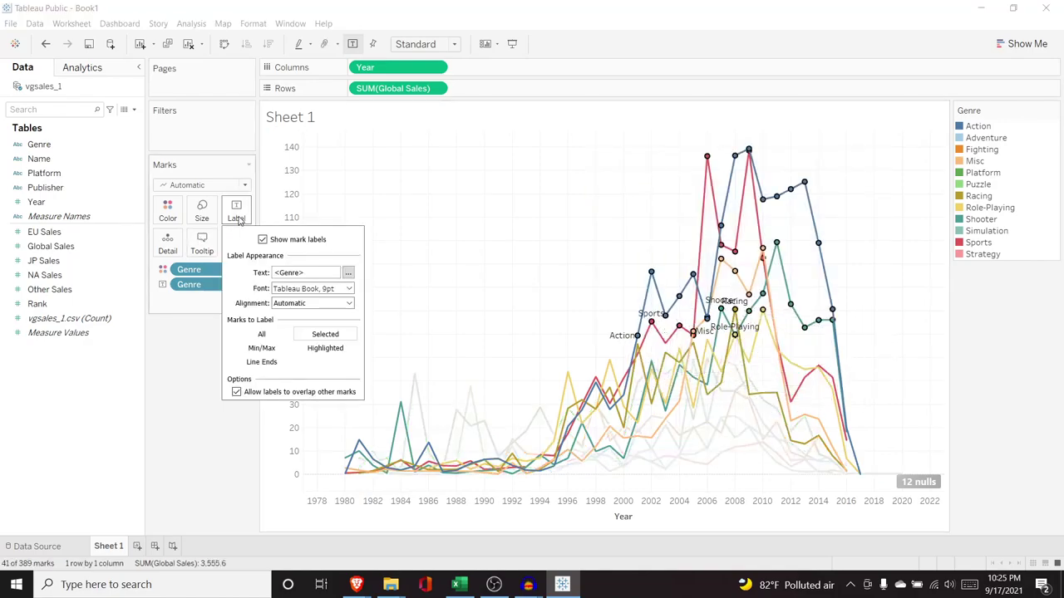
{"action": "left_click", "coordinate": [264, 335]}
{"action": "left_click", "coordinate": [183, 342]}
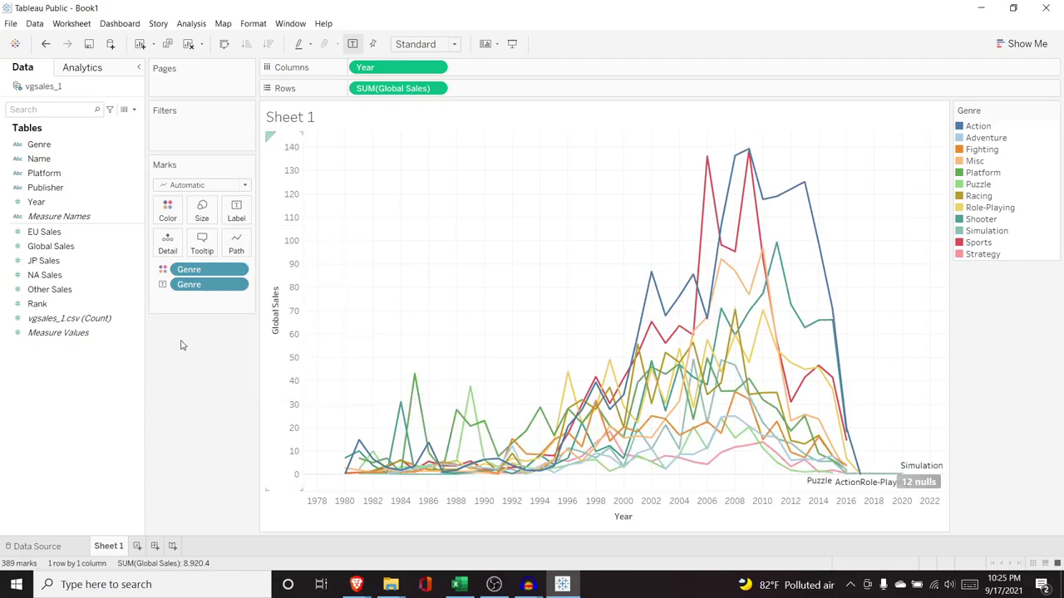
Label only line ends, keeping genre names at both the start and end of each line.
{"action": "left_click", "coordinate": [236, 215]}
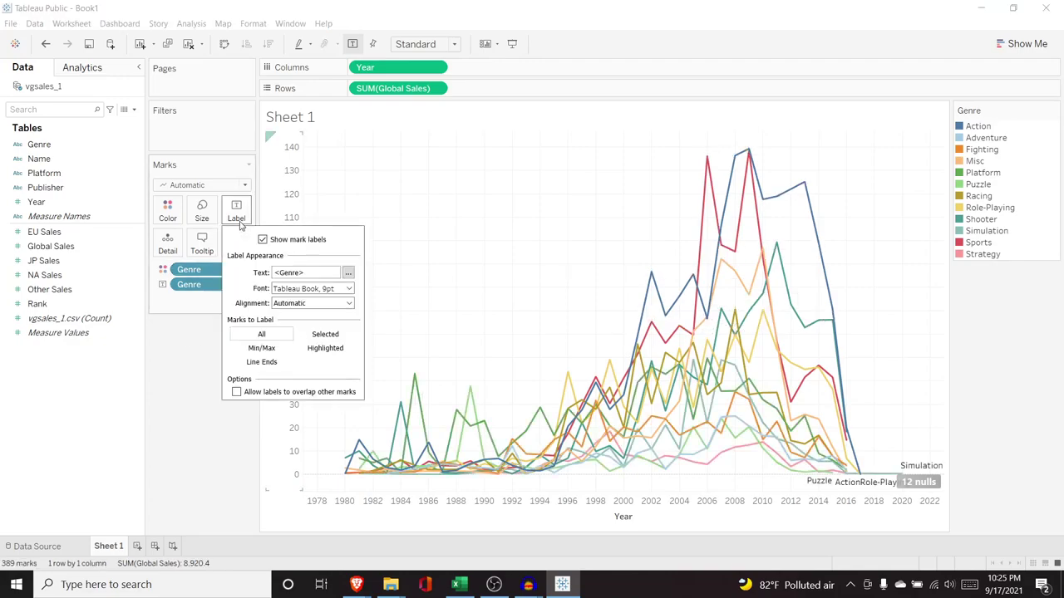
{"action": "left_click", "coordinate": [269, 364]}
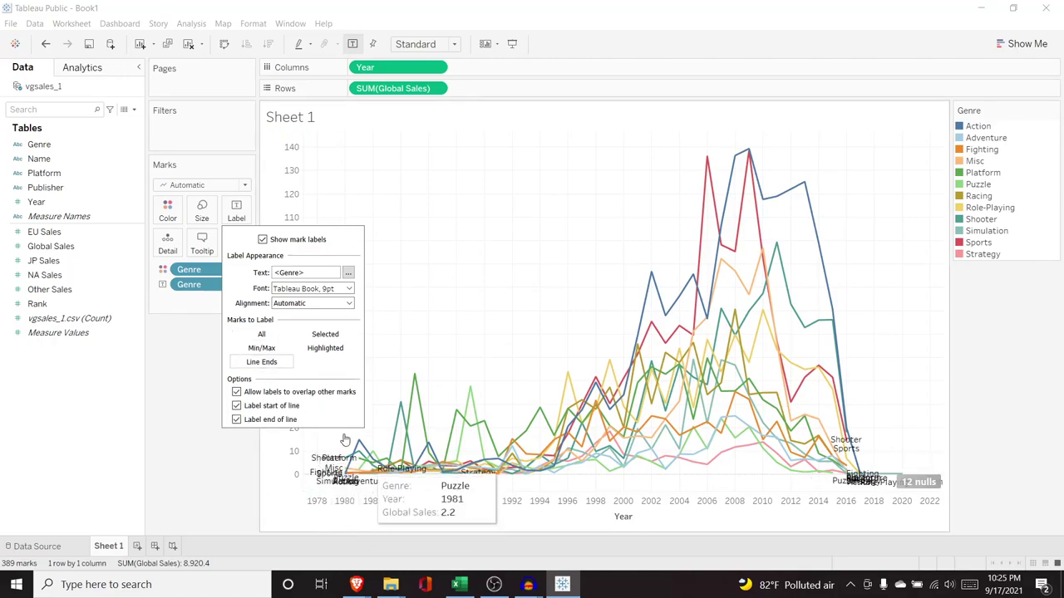
{"action": "left_click", "coordinate": [237, 406]}
{"action": "left_click", "coordinate": [237, 406]}
{"action": "left_click", "coordinate": [237, 420]}
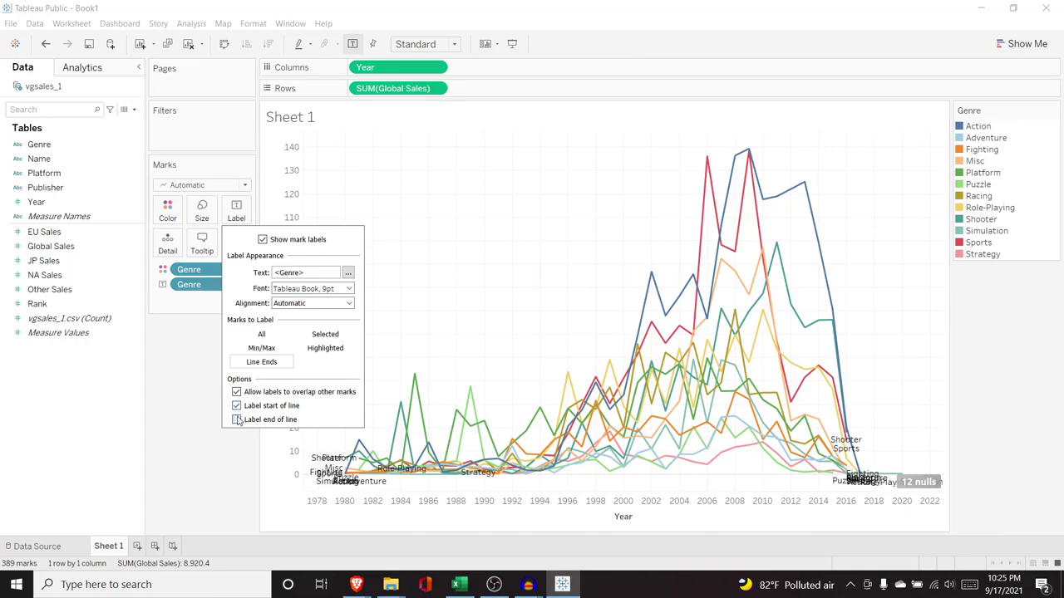
{"action": "left_click", "coordinate": [237, 420]}
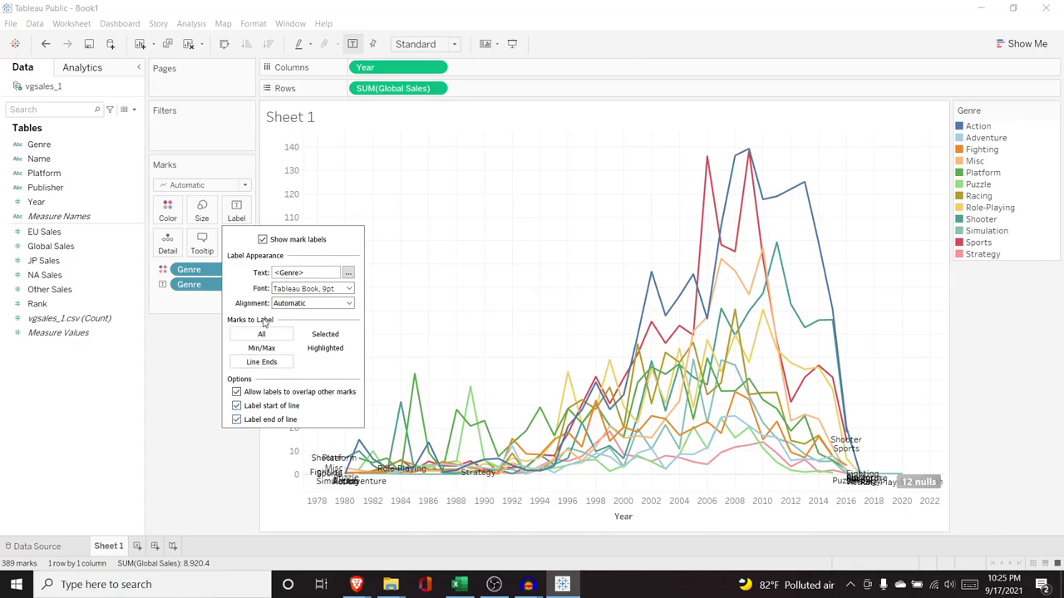
{"action": "left_click", "coordinate": [205, 305]}
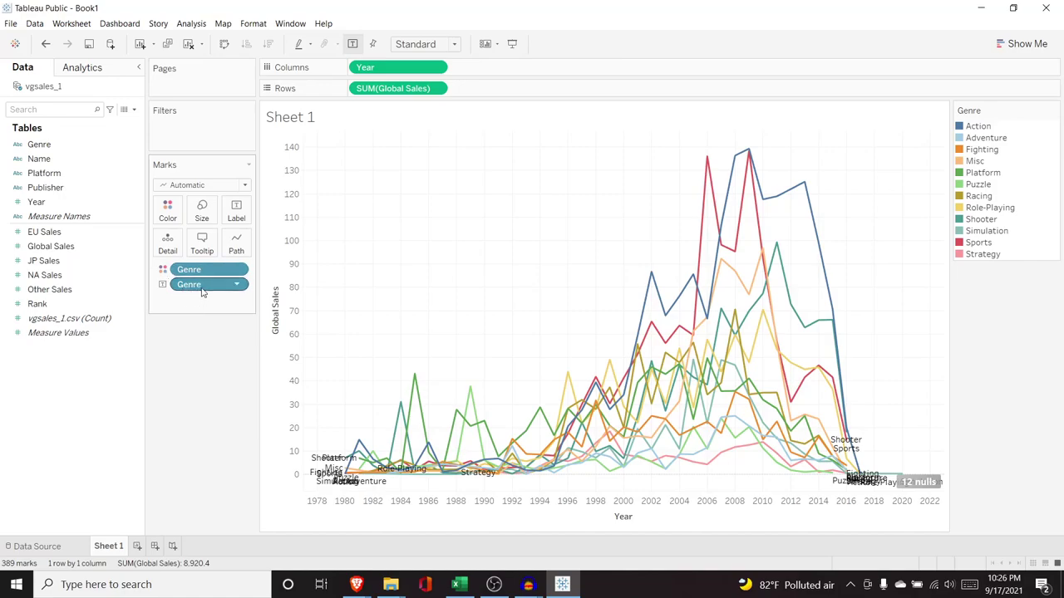
Replace the genre labels with SUM(Global Sales) values labelled at each line's min and max (Line/Pie scope).
{"action": "left_click_drag", "start_coordinate": [198, 288], "coordinate": [74, 161]}
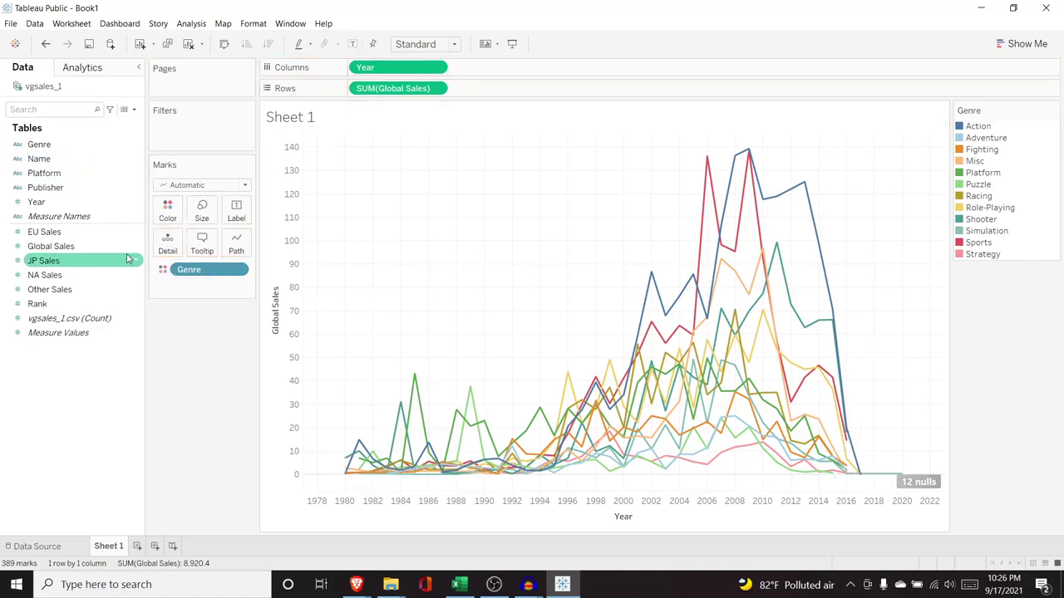
{"action": "left_click_drag", "start_coordinate": [86, 250], "coordinate": [218, 293]}
{"action": "left_click", "coordinate": [164, 286]}
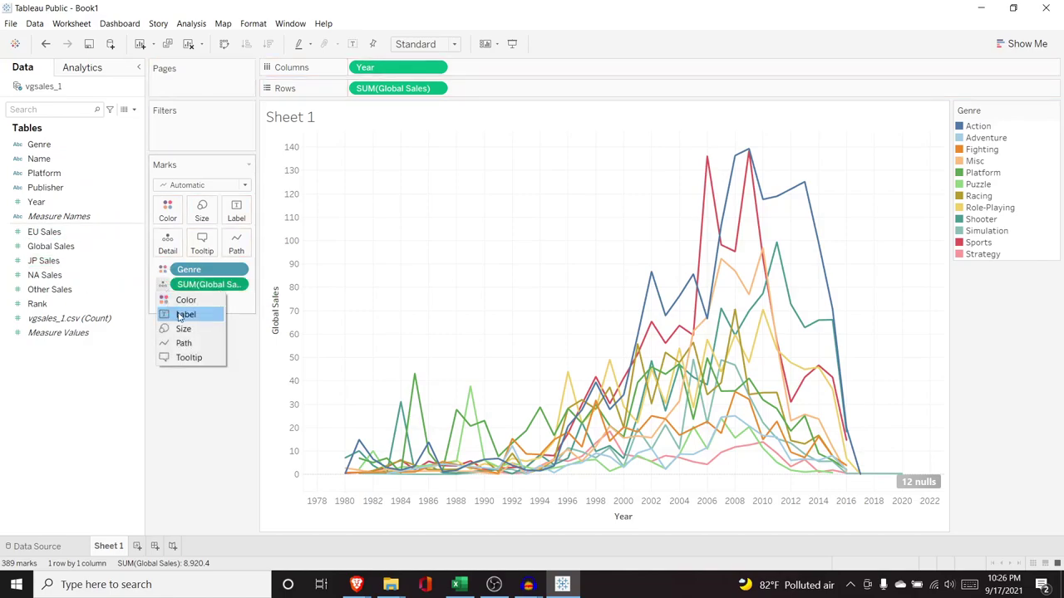
{"action": "left_click", "coordinate": [183, 315]}
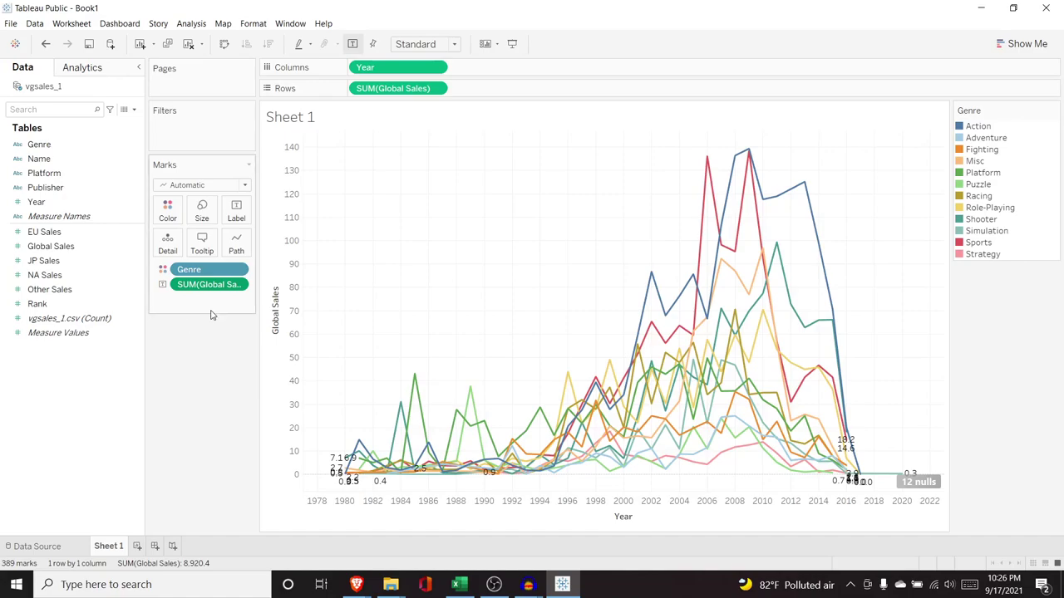
{"action": "left_click", "coordinate": [237, 214]}
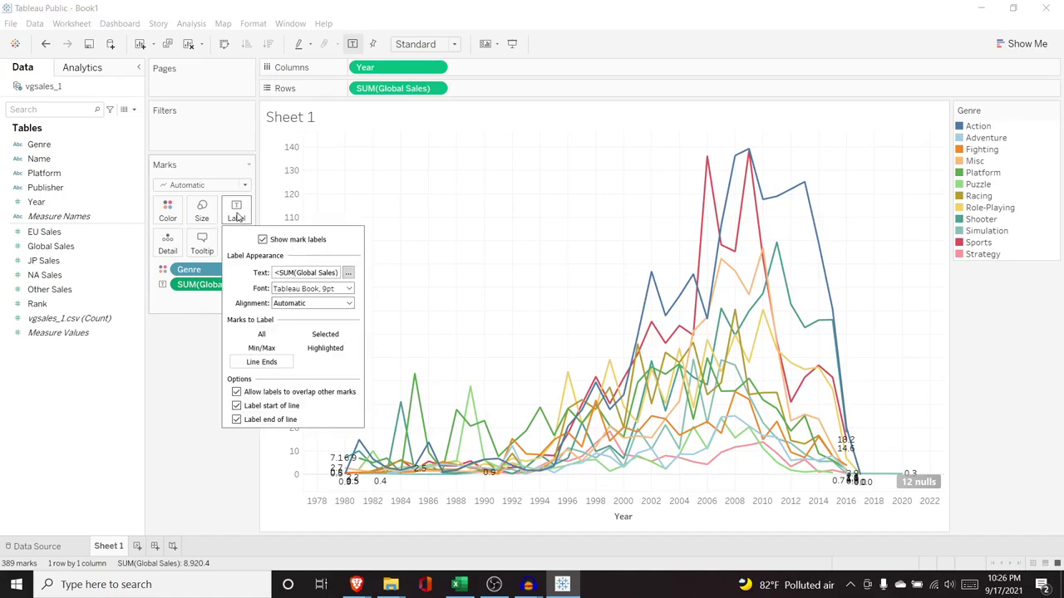
{"action": "left_click", "coordinate": [262, 348]}
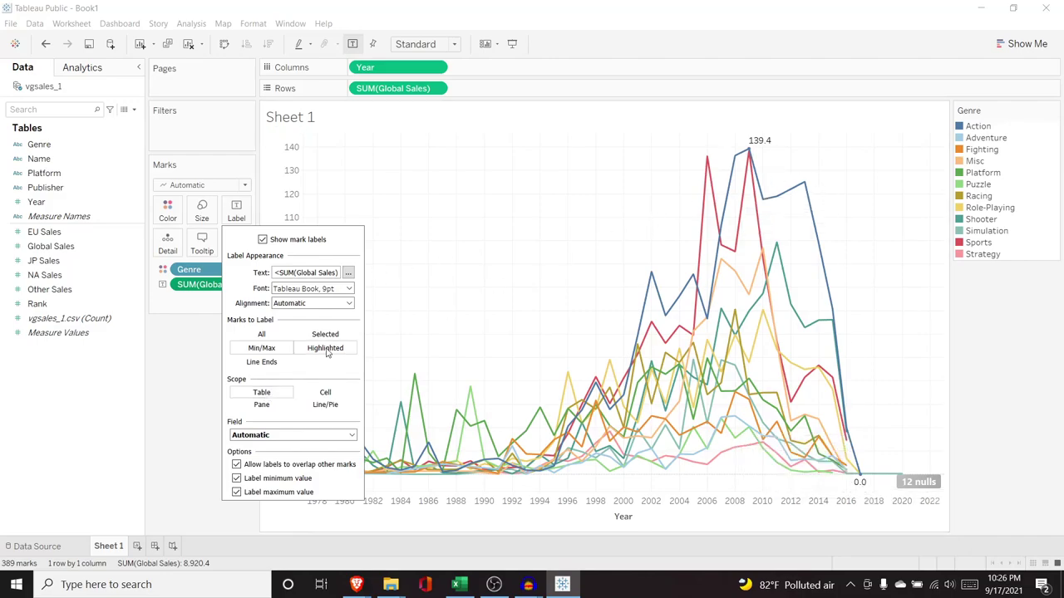
{"action": "left_click", "coordinate": [323, 405]}
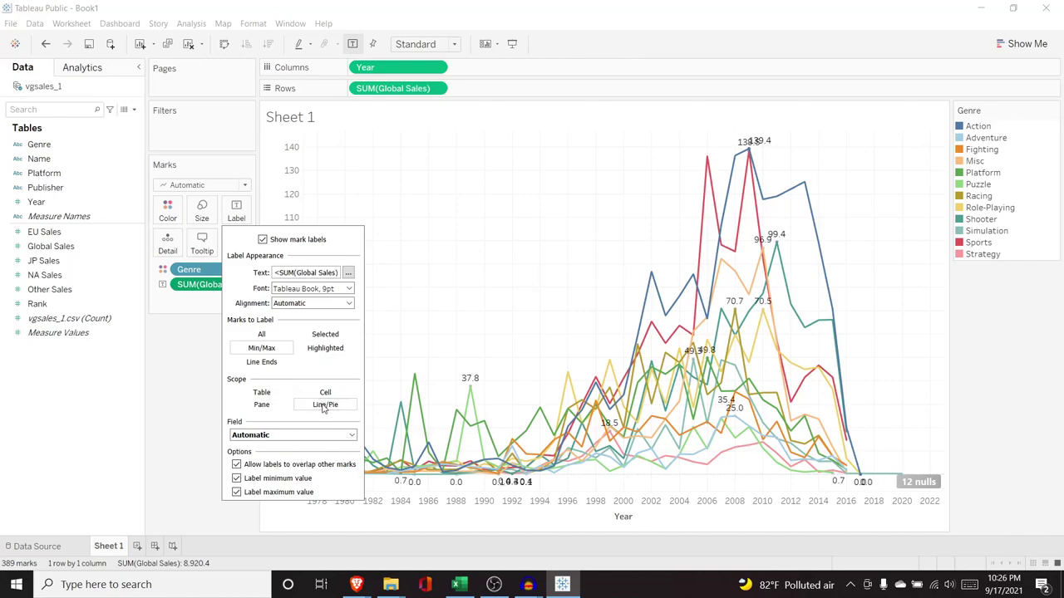
{"action": "left_click", "coordinate": [191, 388]}
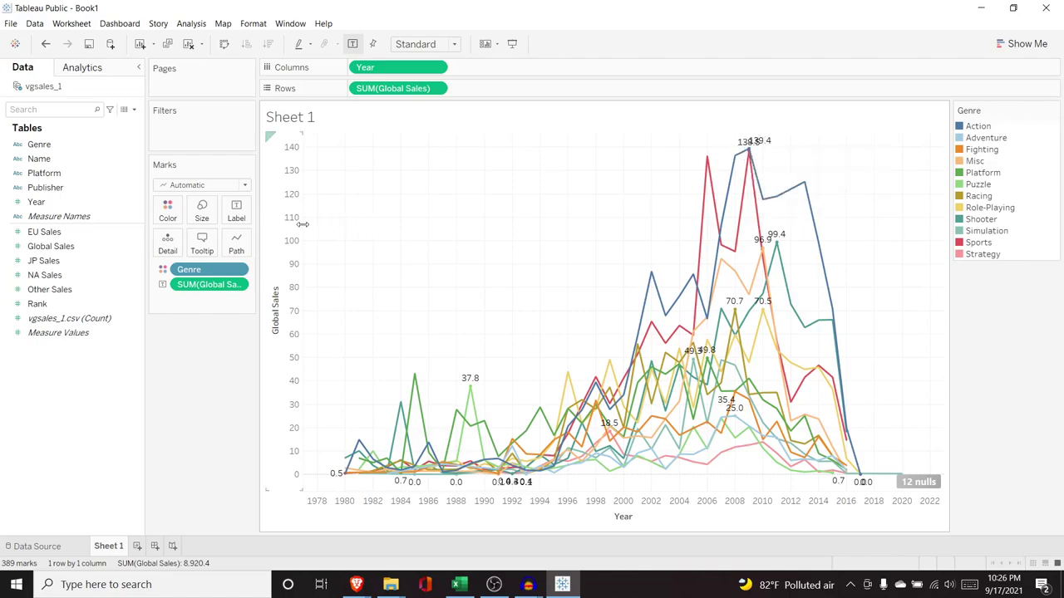
Uncheck Label minimum value so each genre line shows only its peak sales.
{"action": "left_click", "coordinate": [237, 213]}
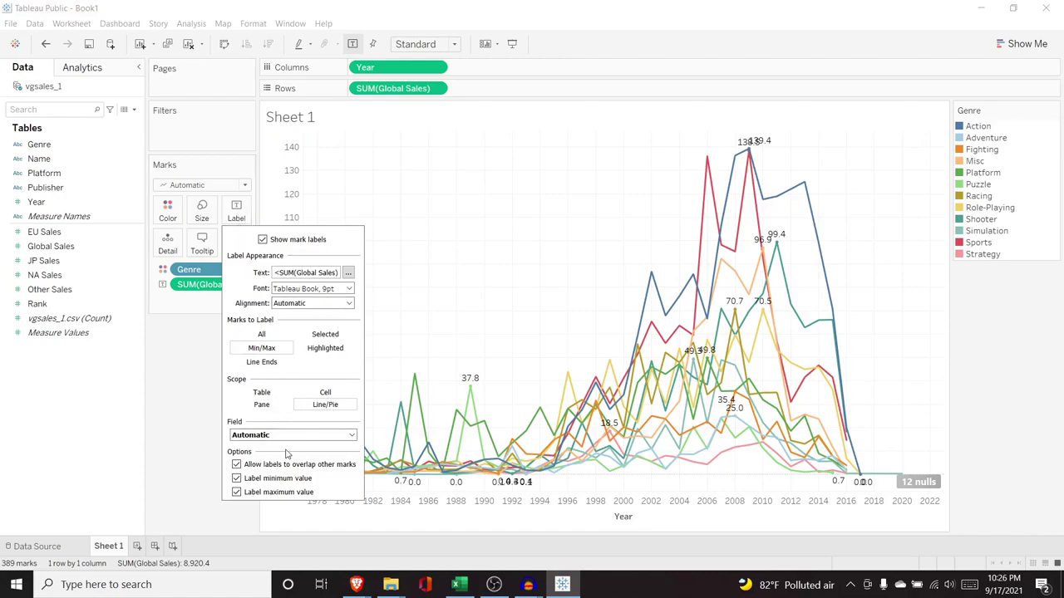
{"action": "left_click", "coordinate": [236, 479]}
{"action": "left_click", "coordinate": [237, 492]}
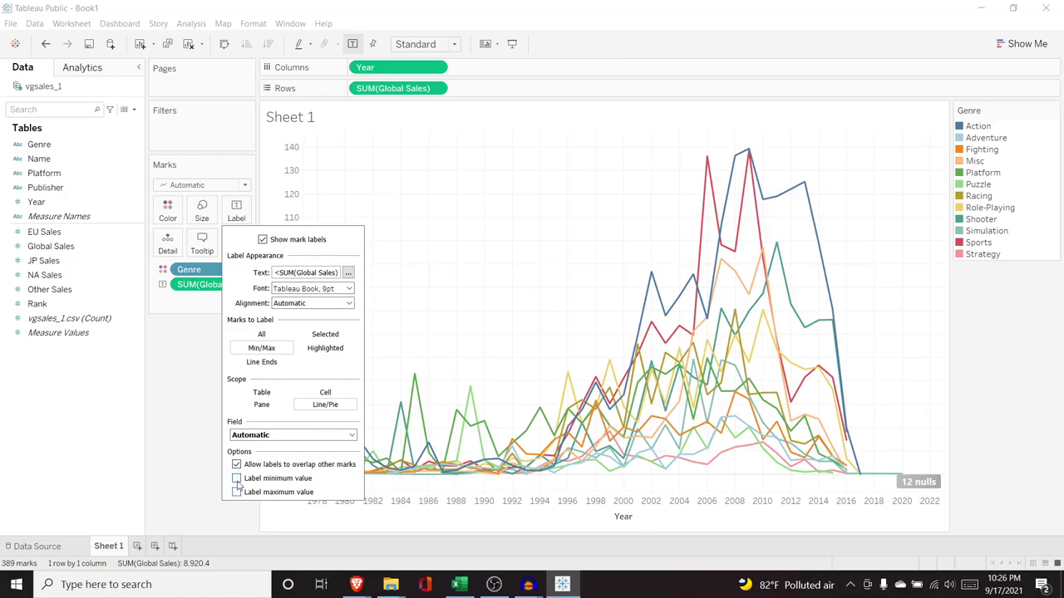
{"action": "left_click", "coordinate": [236, 478]}
{"action": "left_click", "coordinate": [237, 492]}
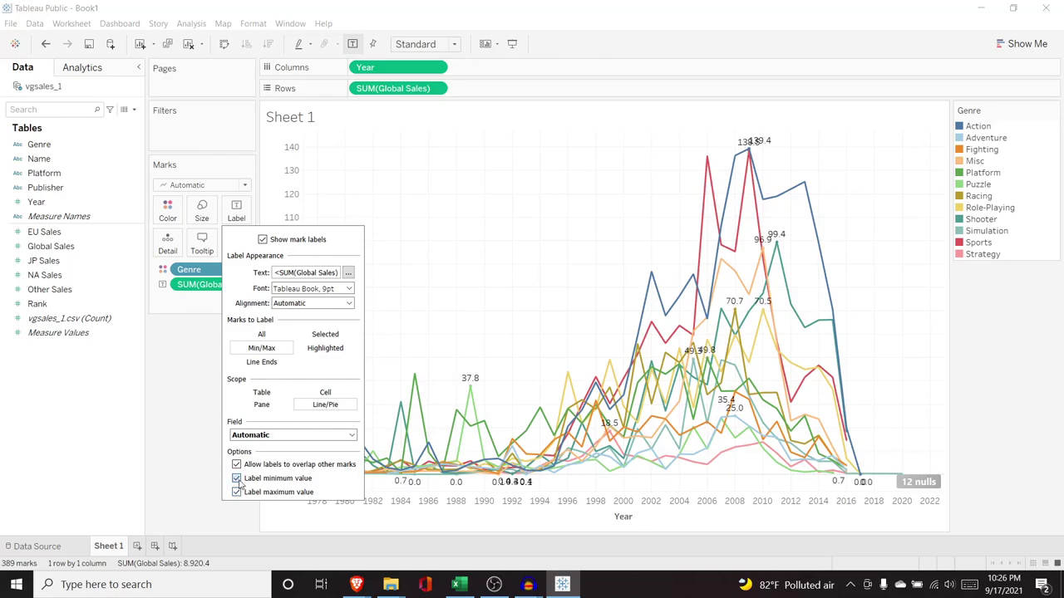
{"action": "left_click", "coordinate": [236, 479]}
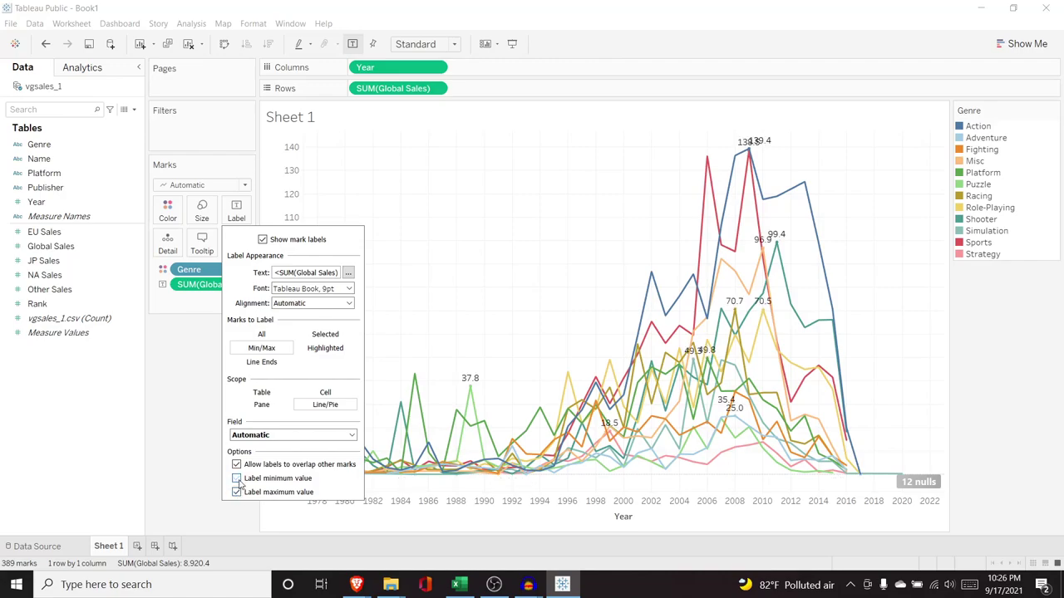
{"action": "left_click", "coordinate": [198, 386]}
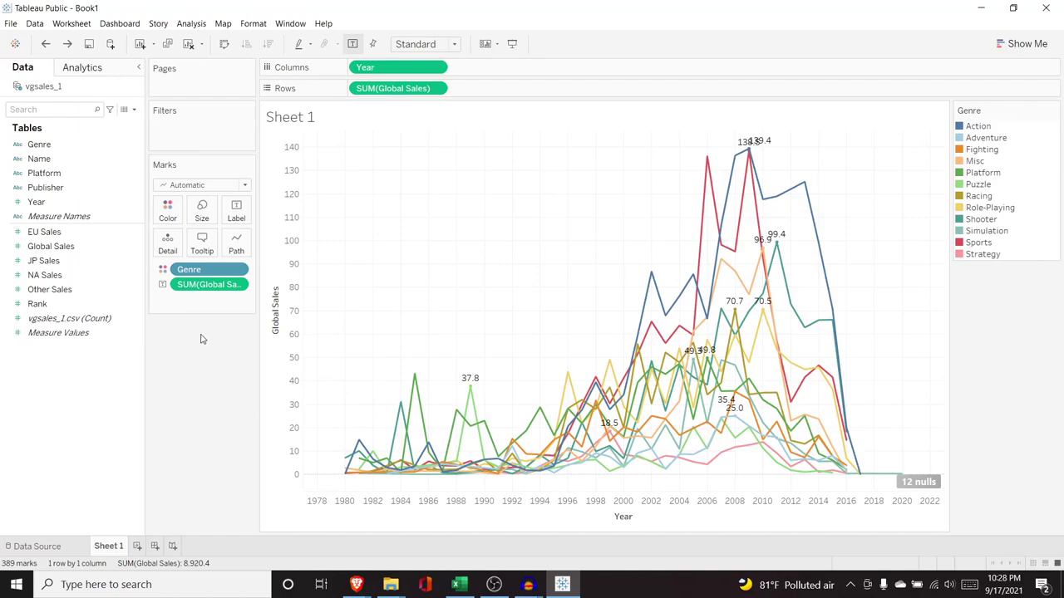
{"action": "left_click", "coordinate": [63, 203]}
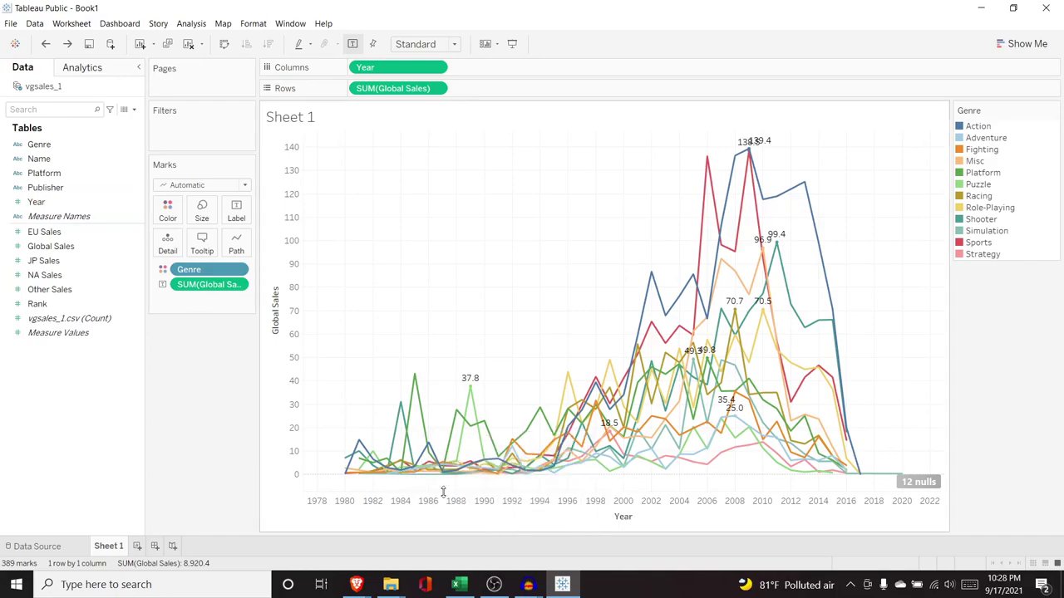
{"action": "left_click_drag", "start_coordinate": [104, 204], "coordinate": [199, 299]}
{"action": "left_click", "coordinate": [163, 300]}
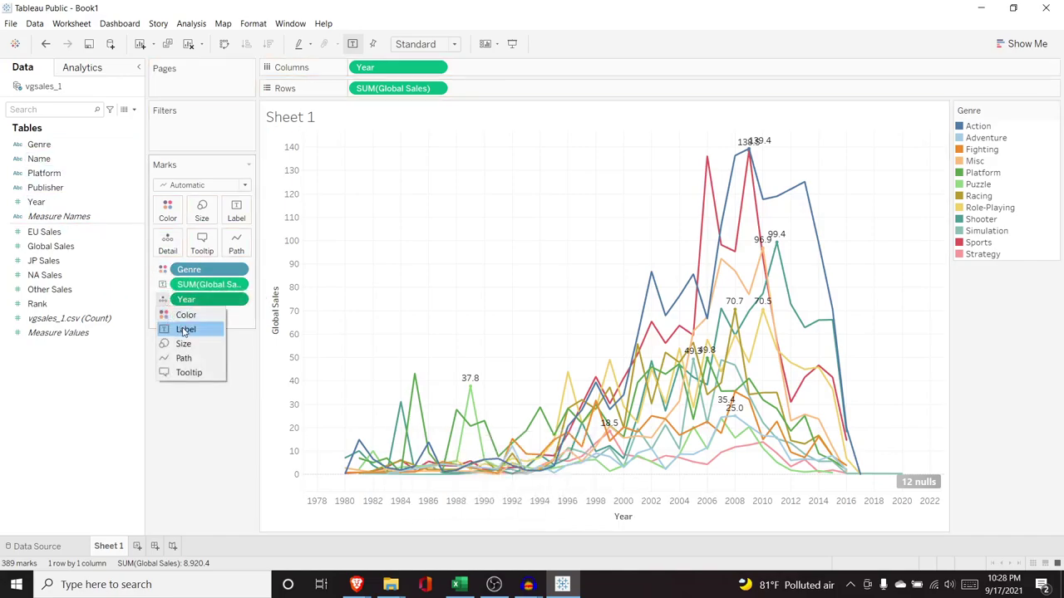
{"action": "left_click", "coordinate": [184, 330]}
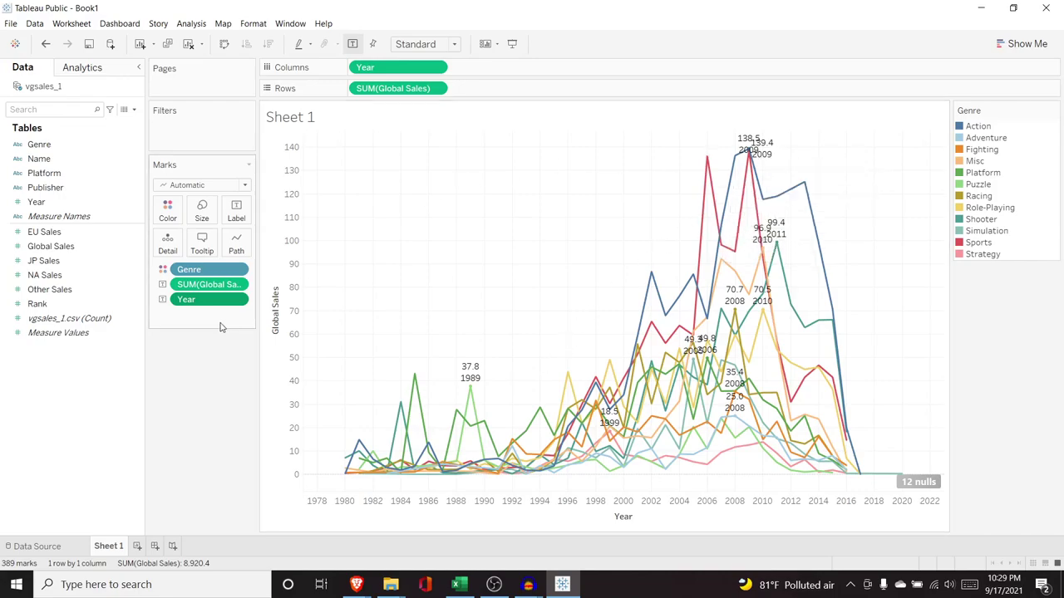
{"action": "left_click_drag", "start_coordinate": [208, 299], "coordinate": [80, 206]}
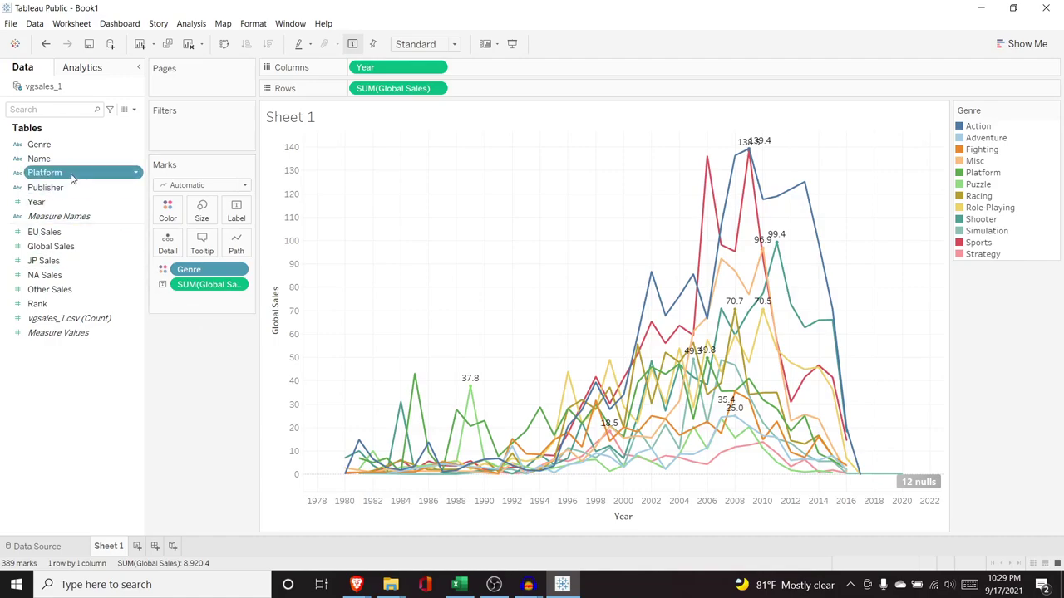
Add Platform to Filters with All 31 platforms selected and show its checkbox filter card.
{"action": "left_click_drag", "start_coordinate": [76, 177], "coordinate": [197, 132]}
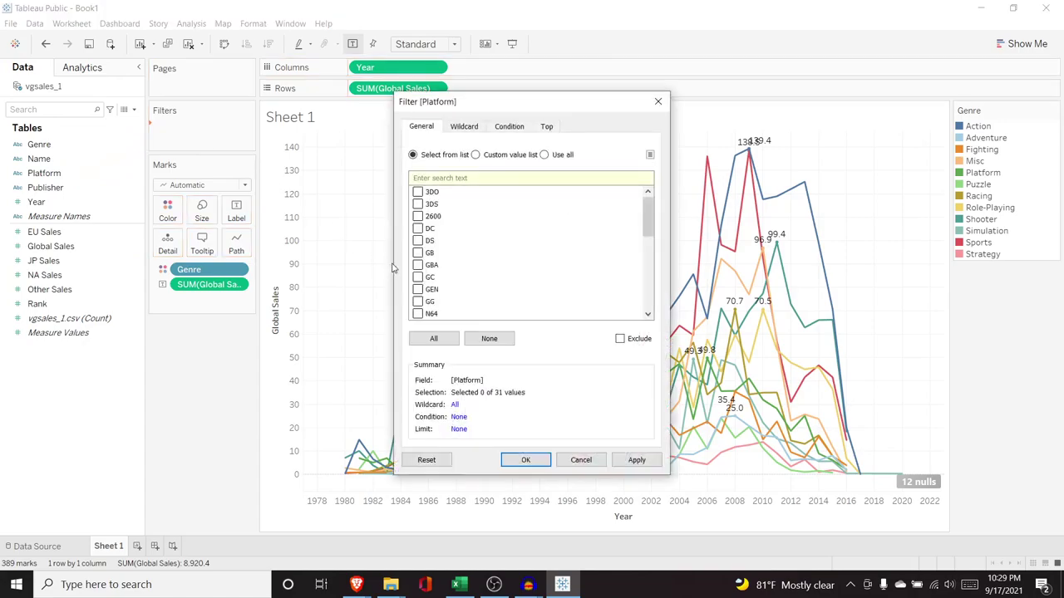
{"action": "mouse_move", "coordinate": [648, 215]}
{"action": "left_mouse_down"}
{"action": "mouse_move", "coordinate": [649, 287]}
{"action": "mouse_move", "coordinate": [649, 194]}
{"action": "left_mouse_up"}
{"action": "left_click", "coordinate": [432, 337]}
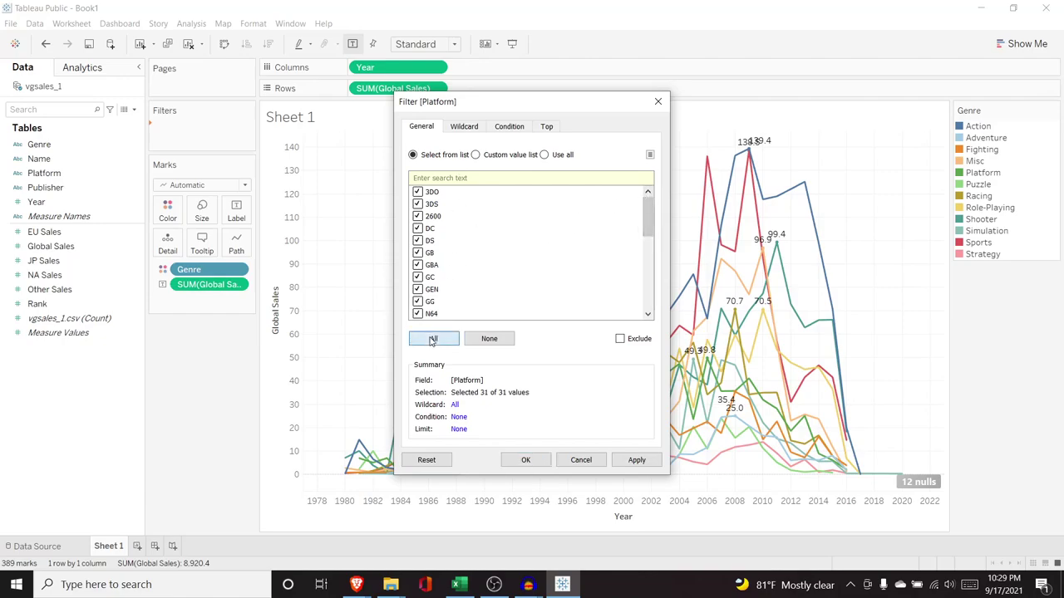
{"action": "left_click", "coordinate": [628, 463]}
{"action": "left_click", "coordinate": [532, 462]}
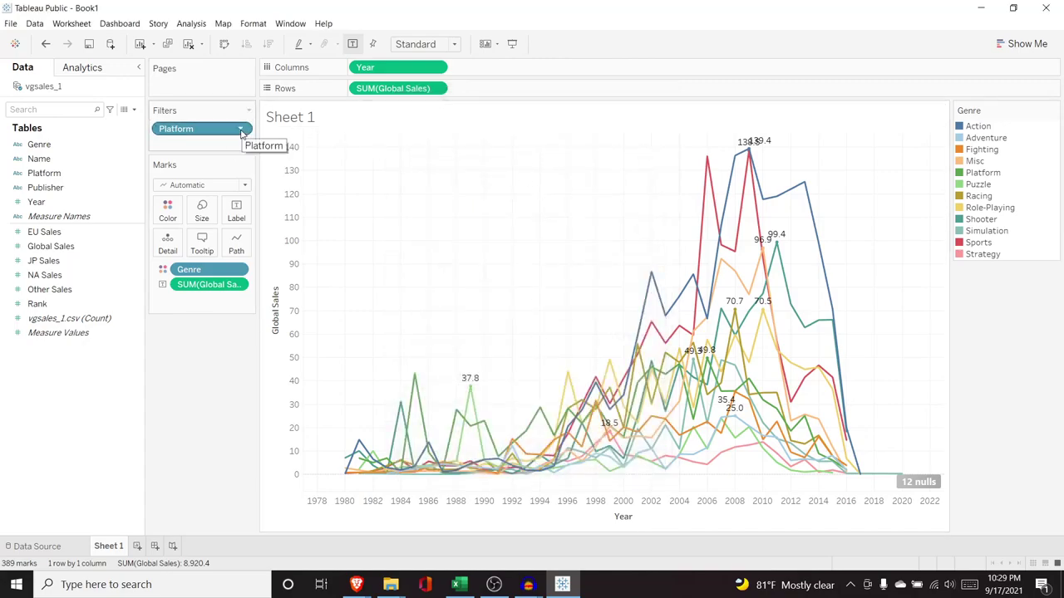
{"action": "left_click", "coordinate": [241, 129]}
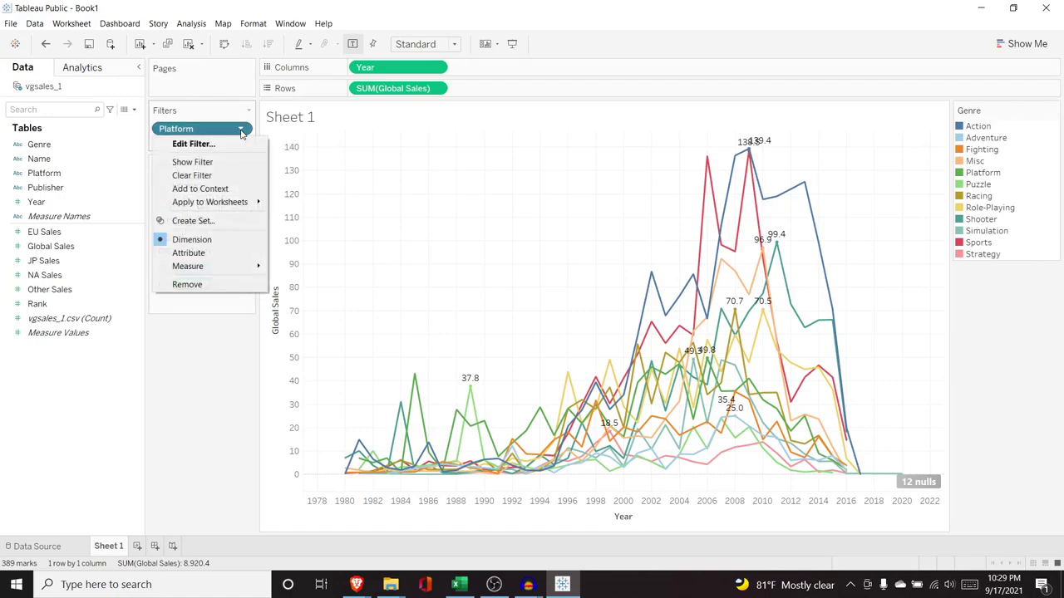
{"action": "left_click", "coordinate": [222, 163]}
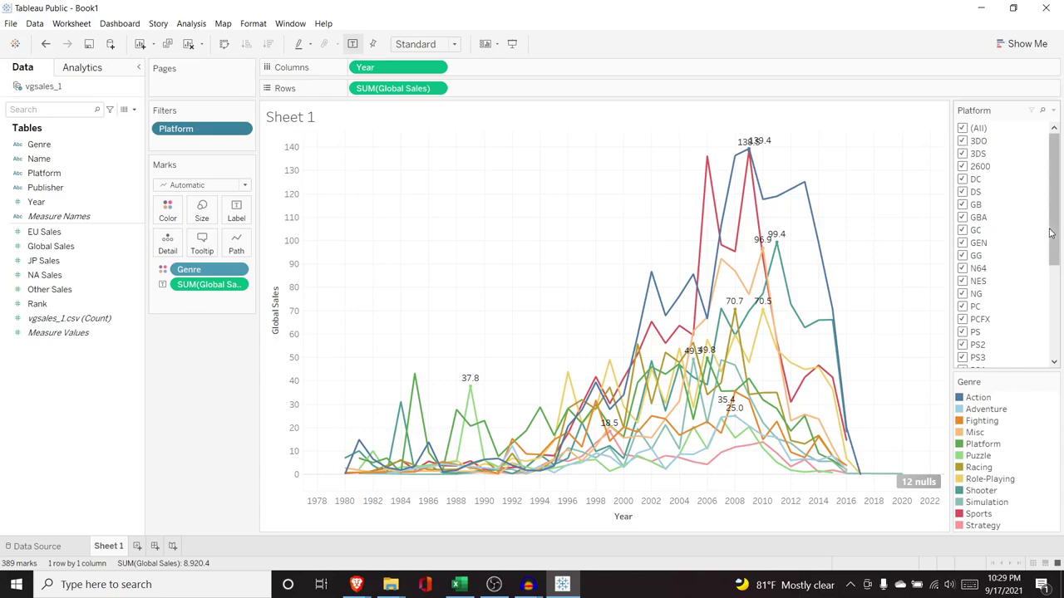
Try excluding PS, PS2 and PS3 from the Platform filter, then include all platforms again.
{"action": "left_click_drag", "start_coordinate": [1052, 233], "coordinate": [1052, 299]}
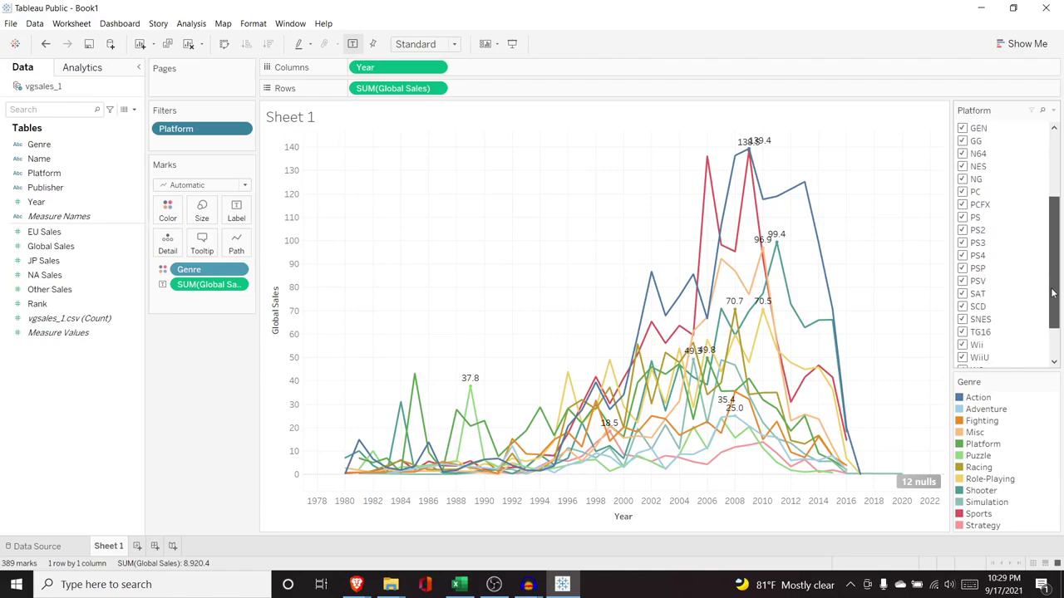
{"action": "left_click", "coordinate": [962, 218]}
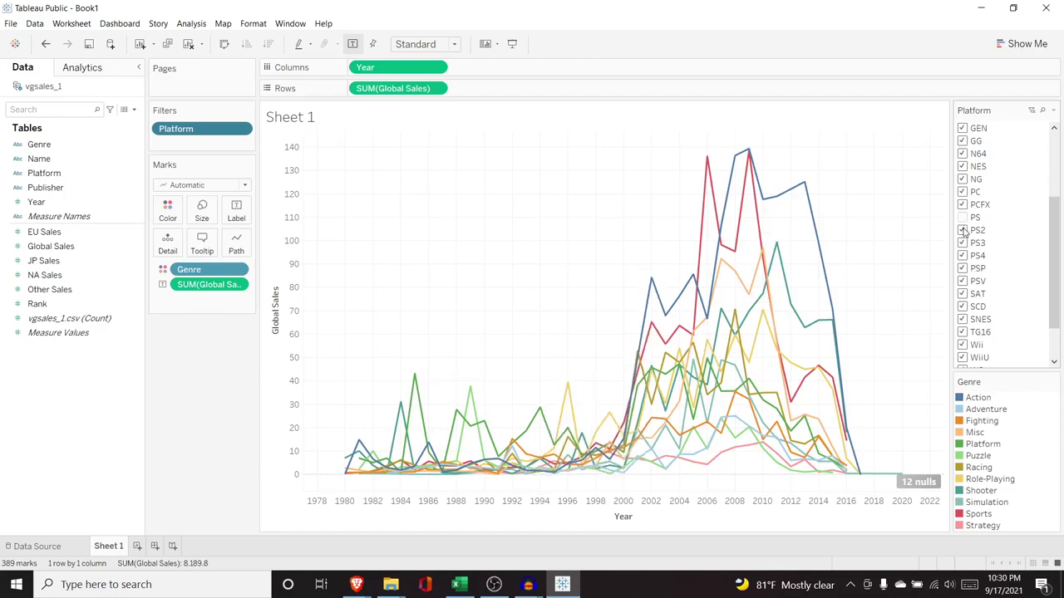
{"action": "left_click", "coordinate": [963, 231]}
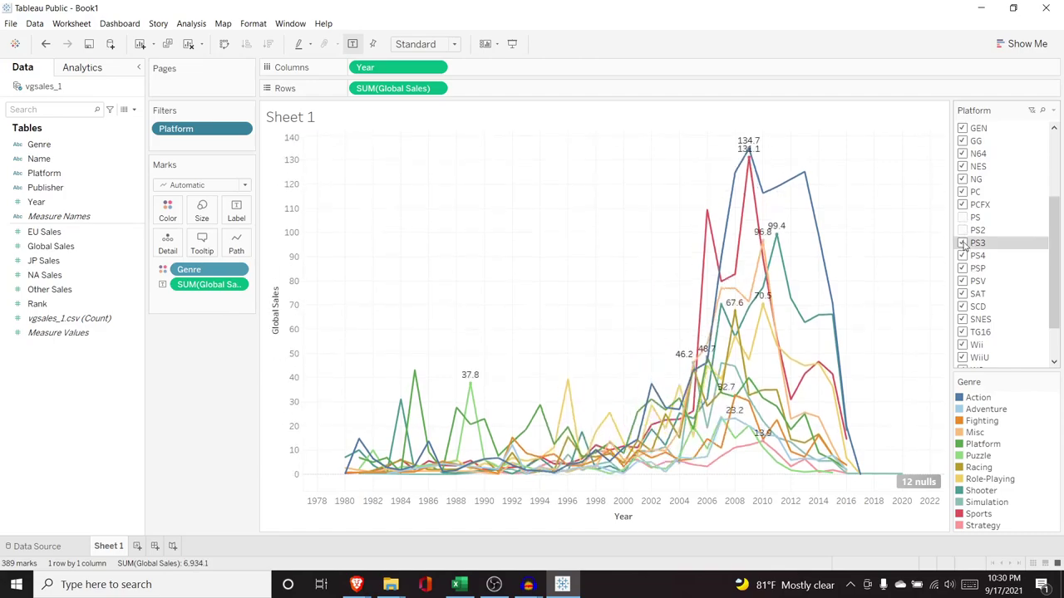
{"action": "left_click", "coordinate": [962, 242]}
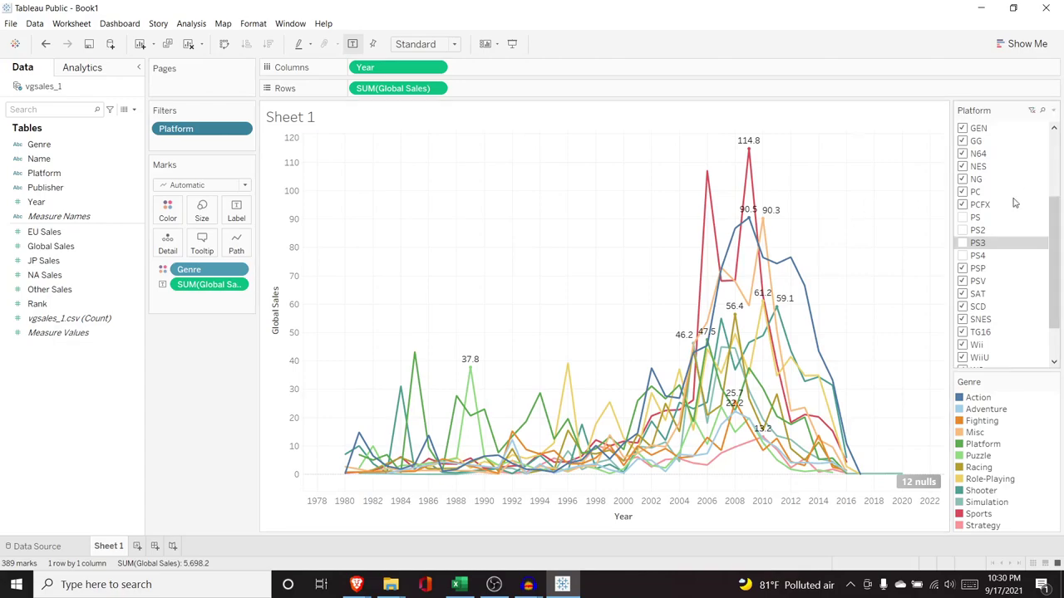
{"action": "left_click", "coordinate": [1033, 113]}
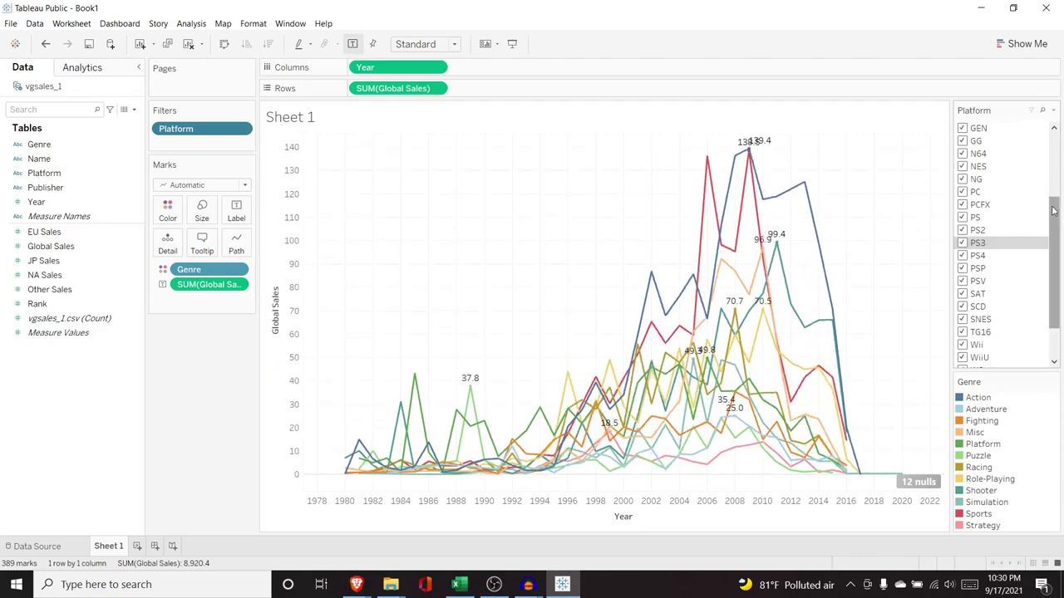
Restrict the Platform filter to PS, PS2, PS3 and PS4 only, and hide the filter card.
{"action": "left_click_drag", "start_coordinate": [1052, 205], "coordinate": [1051, 128]}
{"action": "left_click", "coordinate": [964, 128]}
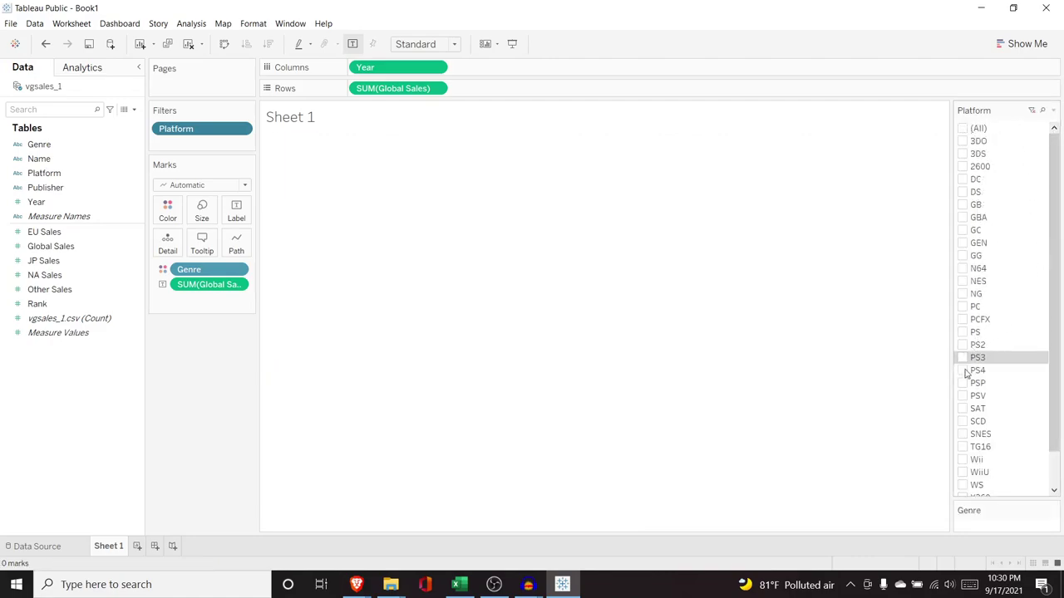
{"action": "left_click", "coordinate": [964, 371]}
{"action": "left_click", "coordinate": [963, 357]}
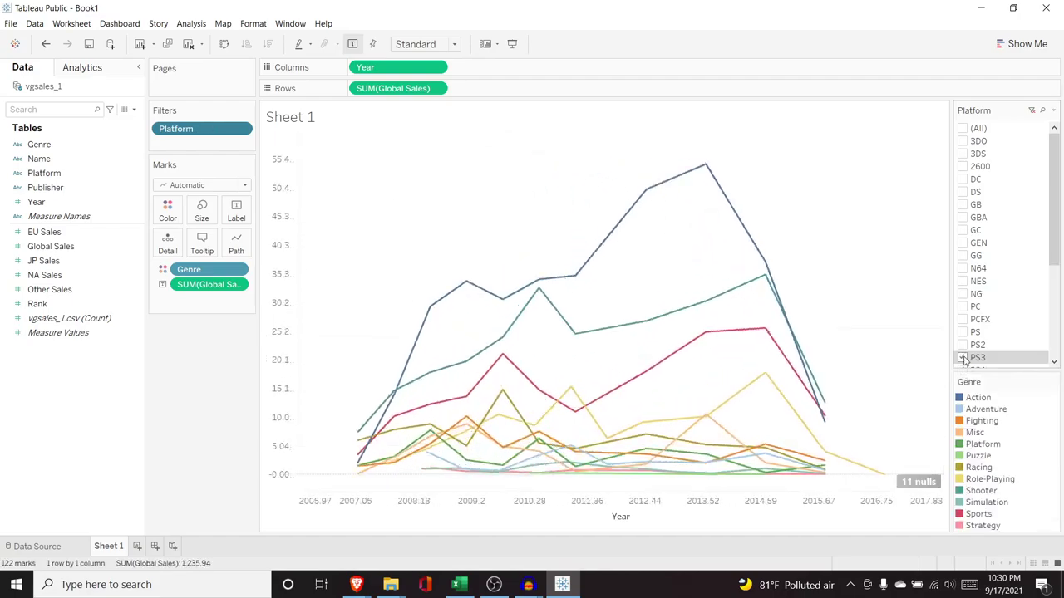
{"action": "left_click", "coordinate": [963, 344]}
{"action": "left_click", "coordinate": [964, 331]}
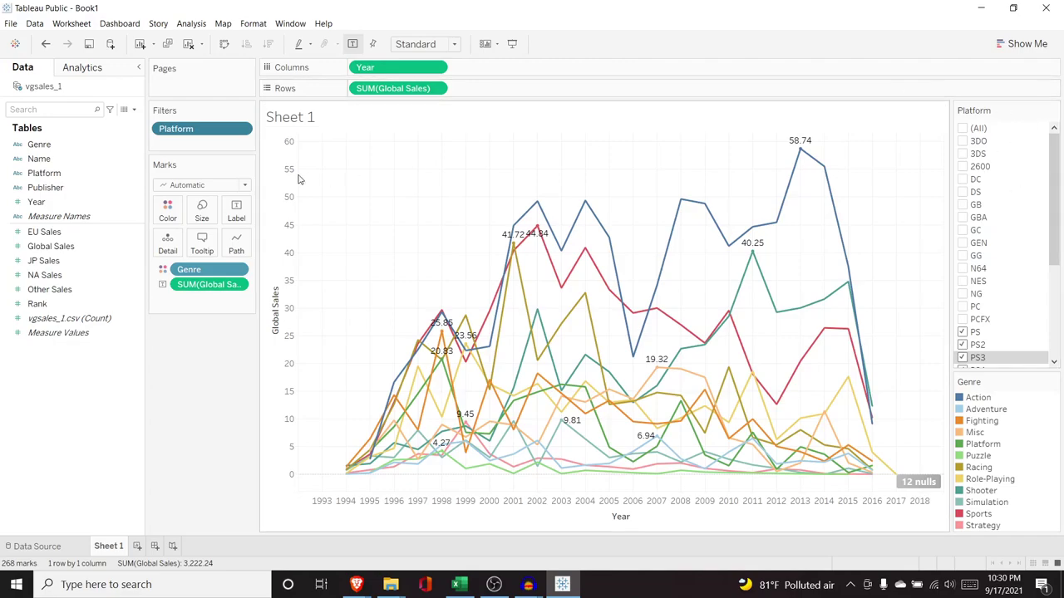
{"action": "left_click", "coordinate": [241, 130]}
{"action": "left_click", "coordinate": [226, 161]}
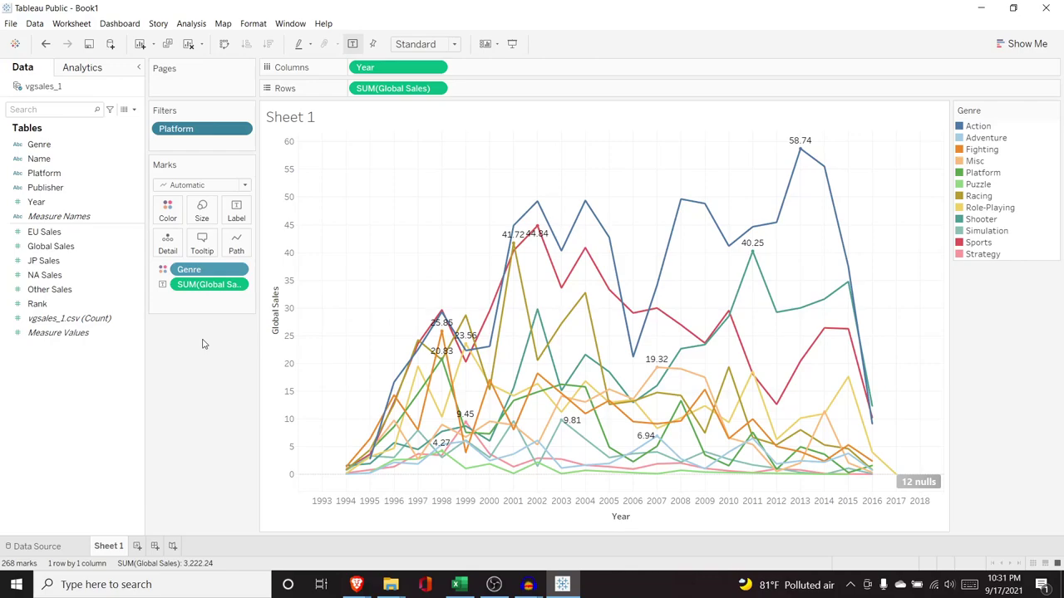
On a new Sheet 2, chart Global Sales by Genre as bars sorted descending.
{"action": "left_click", "coordinate": [138, 546]}
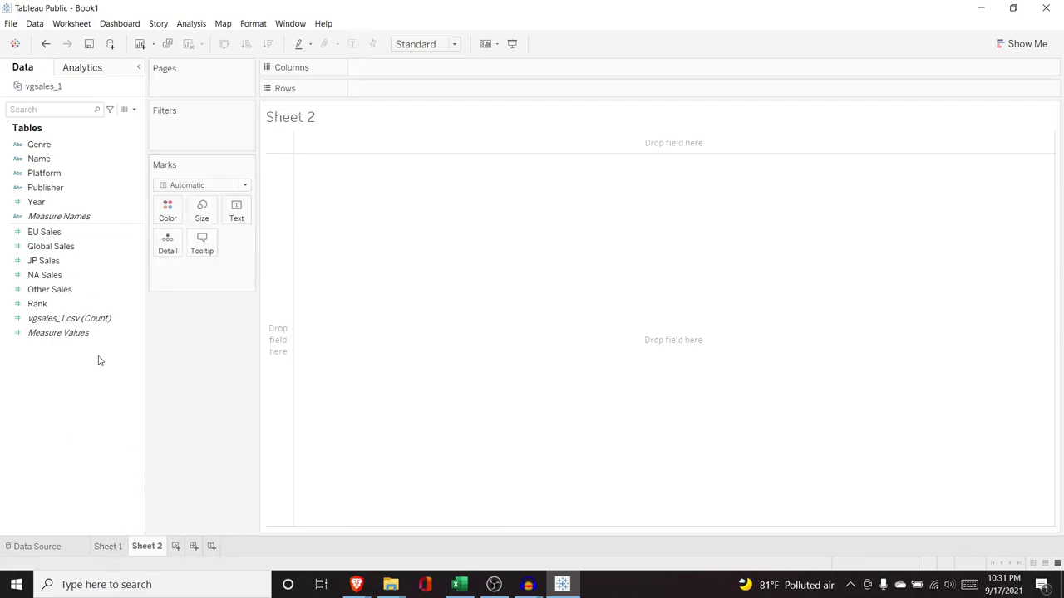
{"action": "left_click", "coordinate": [66, 216]}
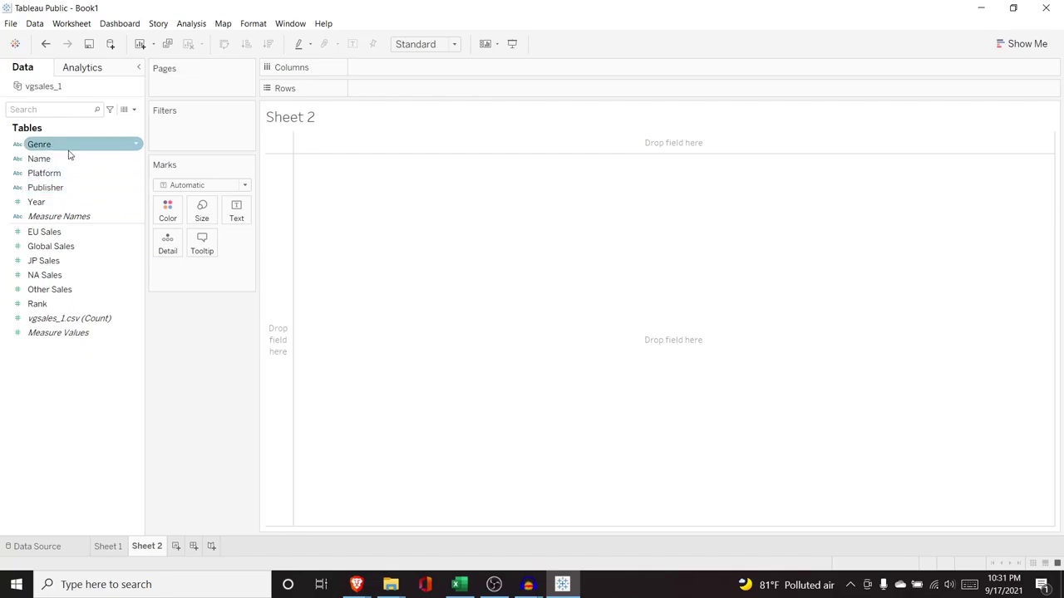
{"action": "left_click_drag", "start_coordinate": [70, 150], "coordinate": [375, 73]}
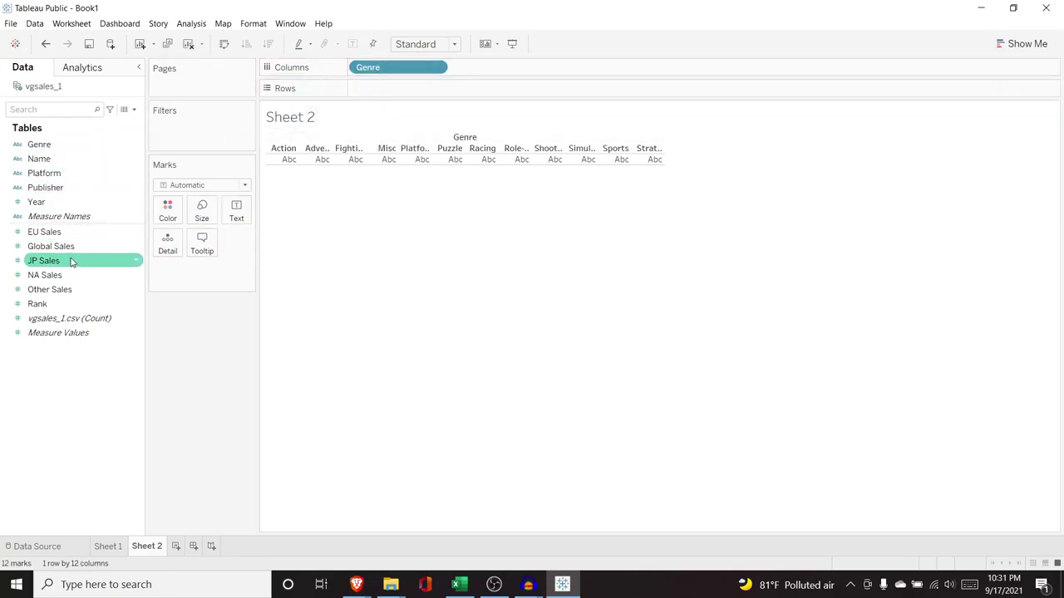
{"action": "left_click_drag", "start_coordinate": [72, 255], "coordinate": [415, 89]}
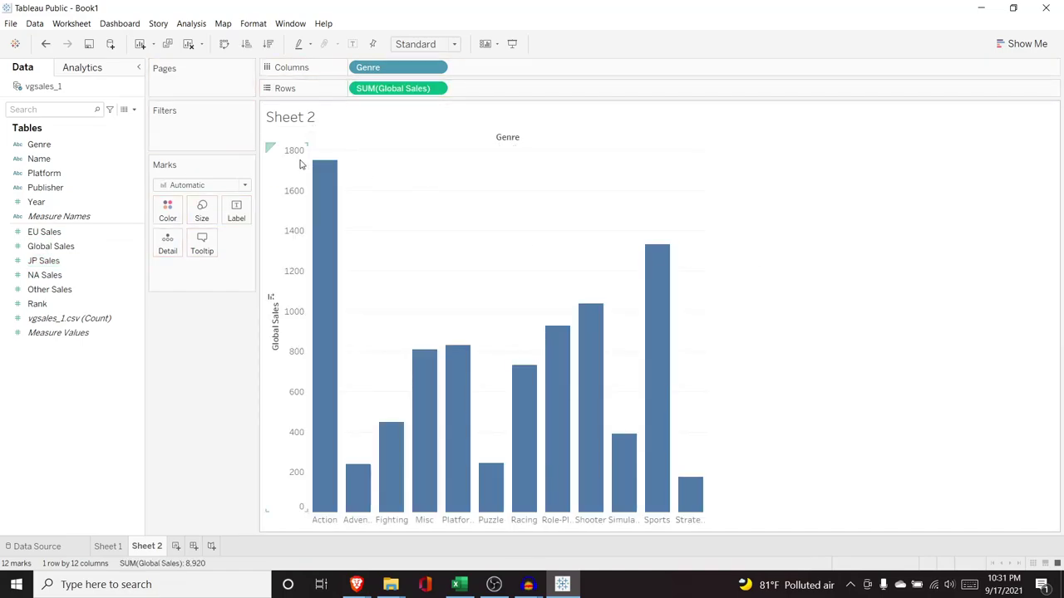
{"action": "left_click", "coordinate": [268, 44]}
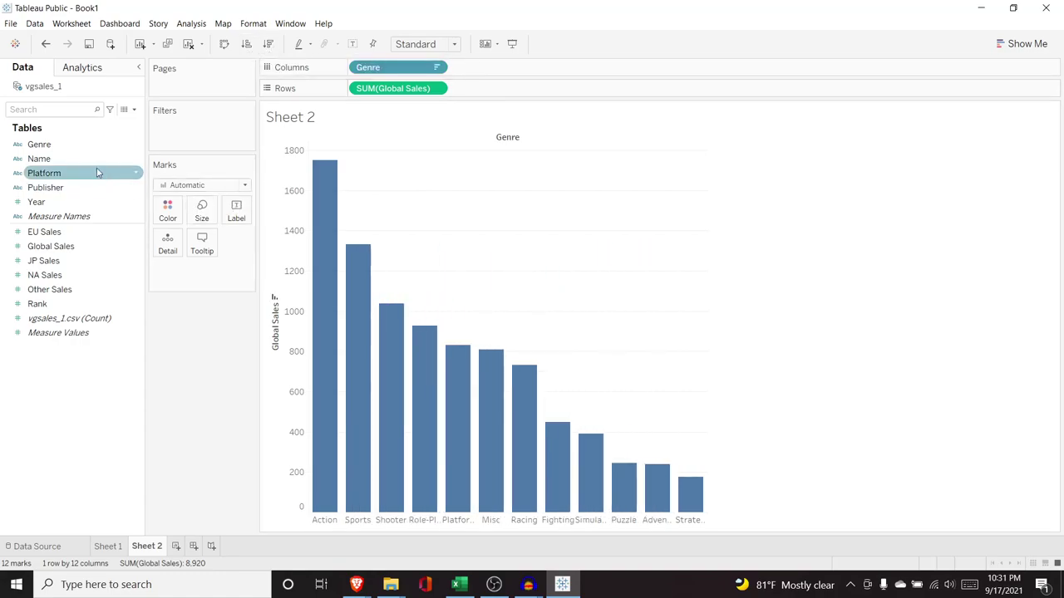
Colour the bars by Genre, compare with Sheet 1, and create Dashboard 1.
{"action": "left_click_drag", "start_coordinate": [71, 144], "coordinate": [179, 270]}
{"action": "left_click", "coordinate": [163, 270]}
{"action": "left_click", "coordinate": [172, 285]}
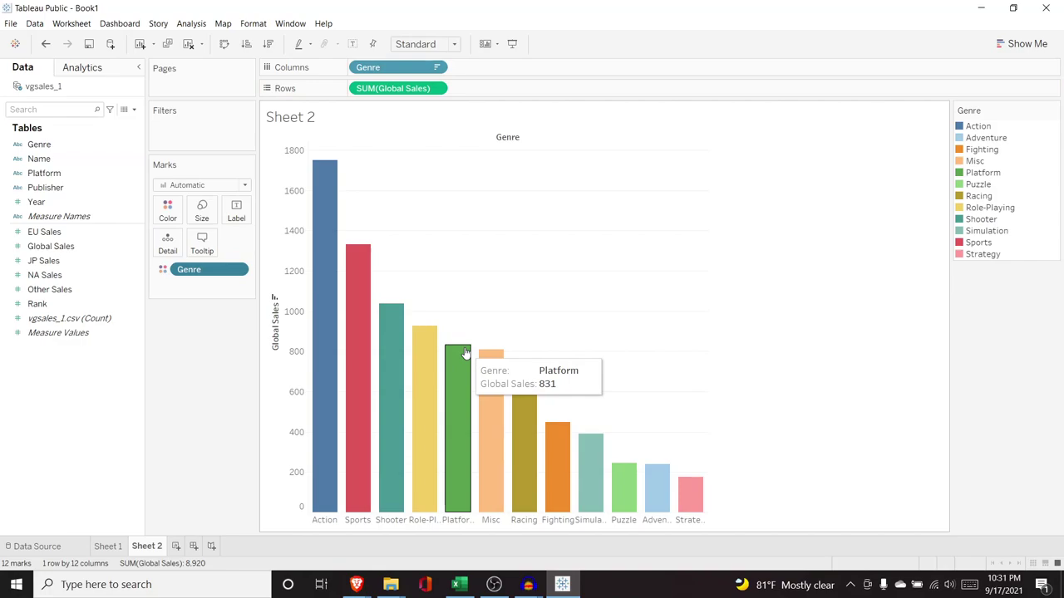
{"action": "left_click", "coordinate": [113, 546]}
{"action": "left_click", "coordinate": [148, 548]}
{"action": "left_click", "coordinate": [111, 548]}
{"action": "left_click", "coordinate": [151, 548]}
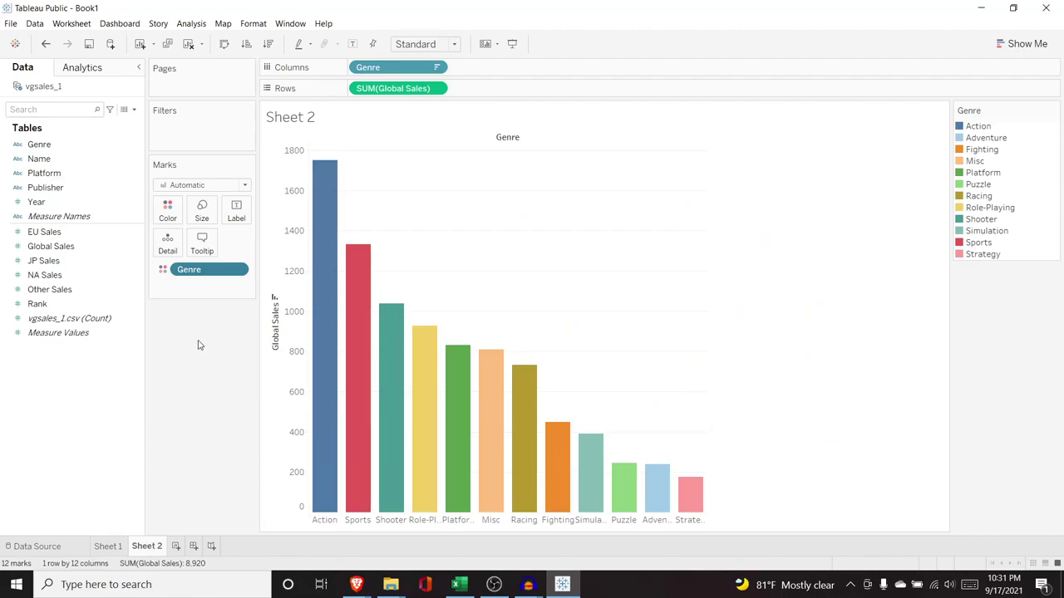
{"action": "left_click", "coordinate": [194, 548]}
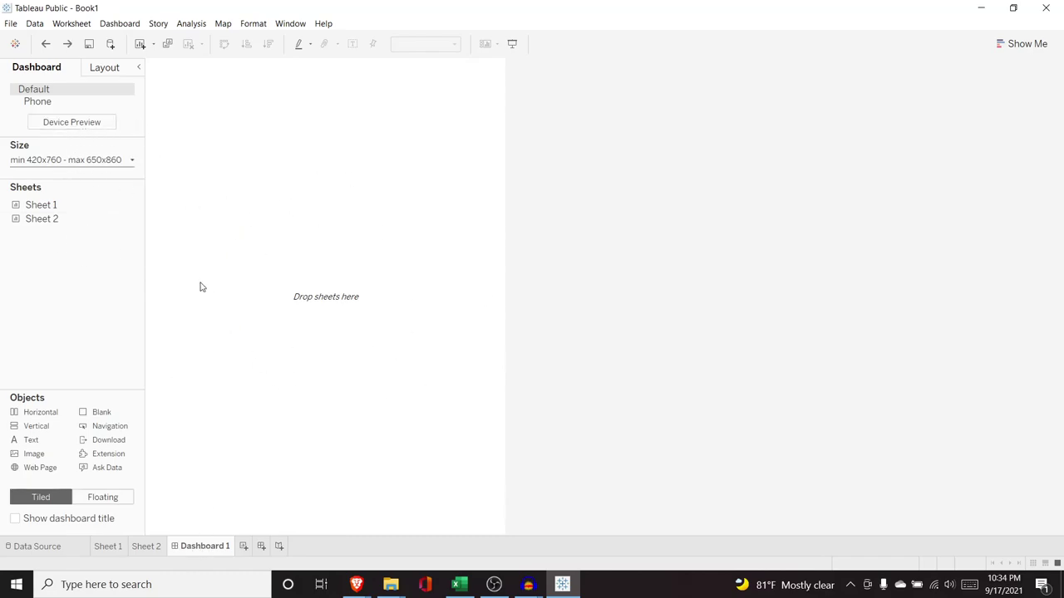
Set Dashboard 1 to Automatic size and stack the taller Sheet 2 bar chart above Sheet 1's line chart.
{"action": "left_click", "coordinate": [132, 164]}
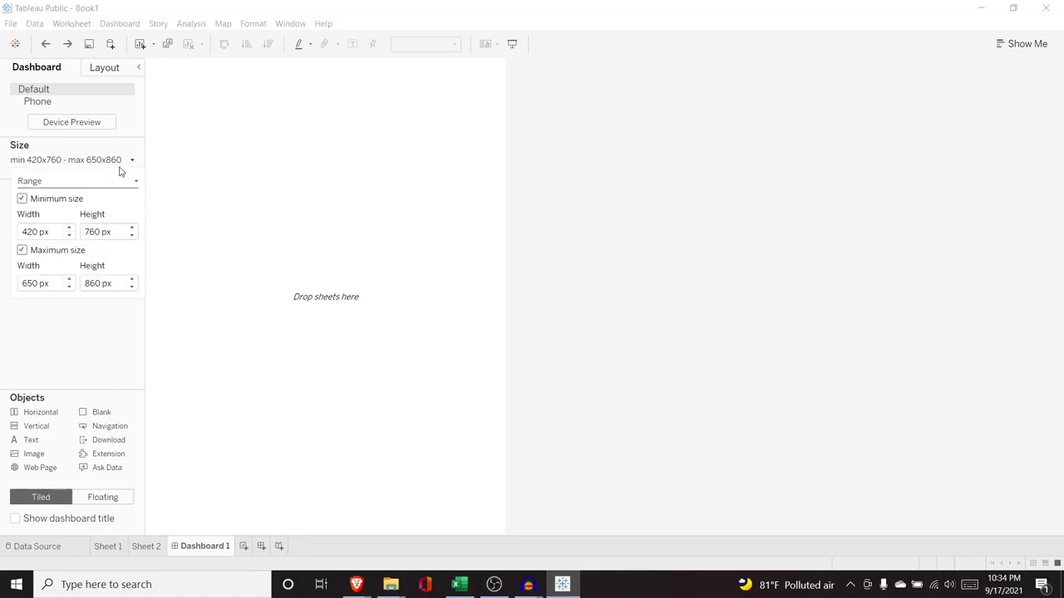
{"action": "left_click", "coordinate": [106, 182]}
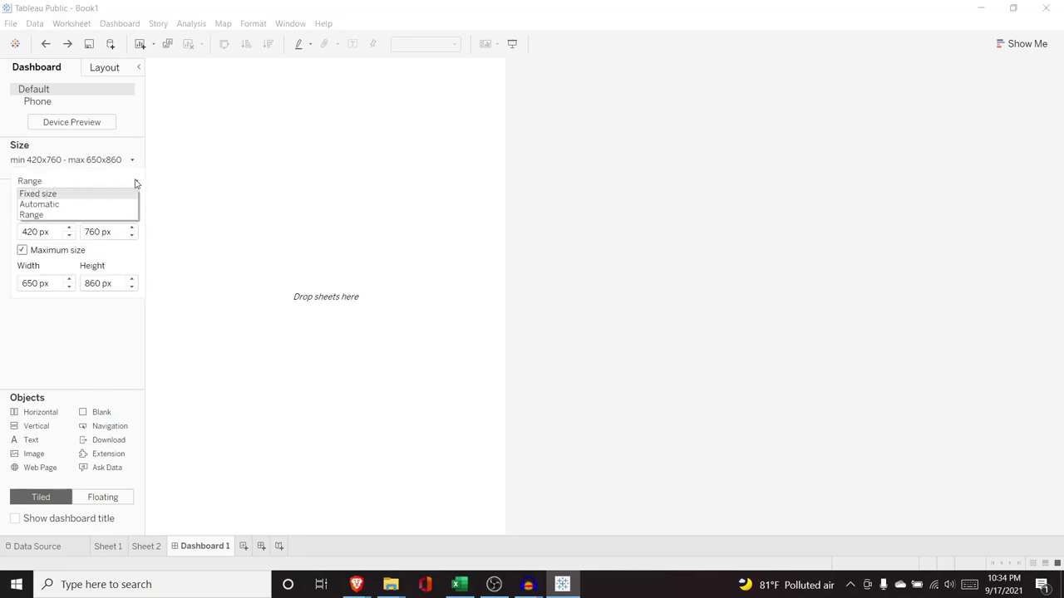
{"action": "left_click", "coordinate": [80, 207]}
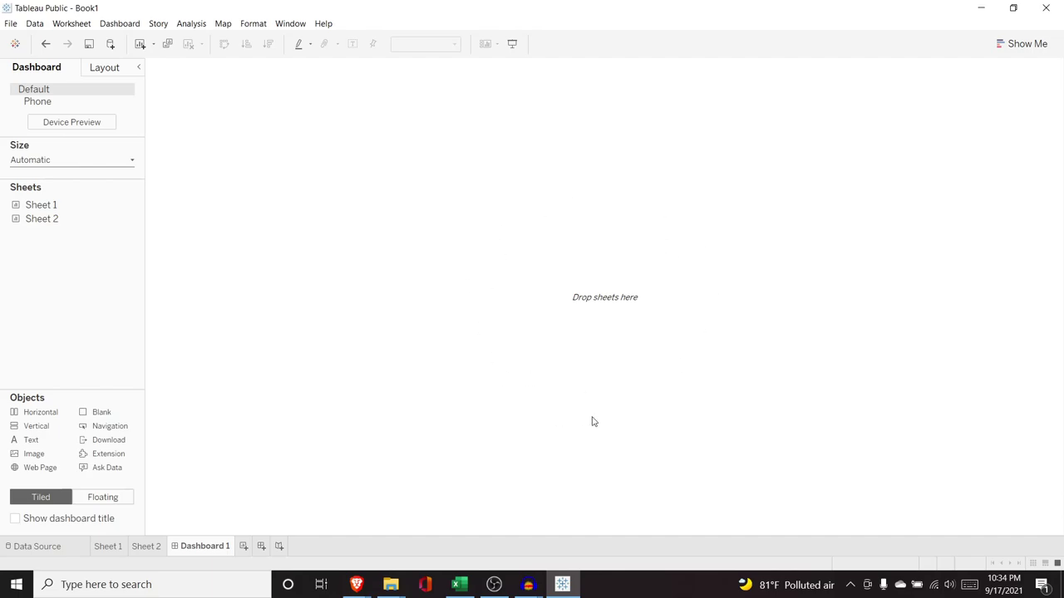
{"action": "mouse_move", "coordinate": [60, 210]}
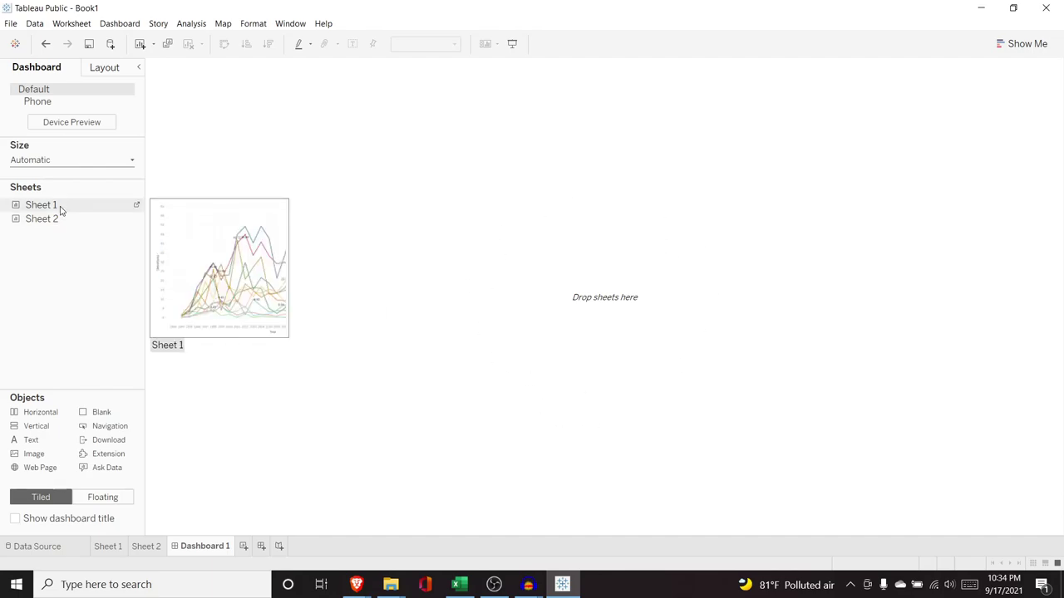
{"action": "left_click_drag", "start_coordinate": [57, 209], "coordinate": [306, 238]}
{"action": "left_click_drag", "start_coordinate": [97, 218], "coordinate": [357, 143]}
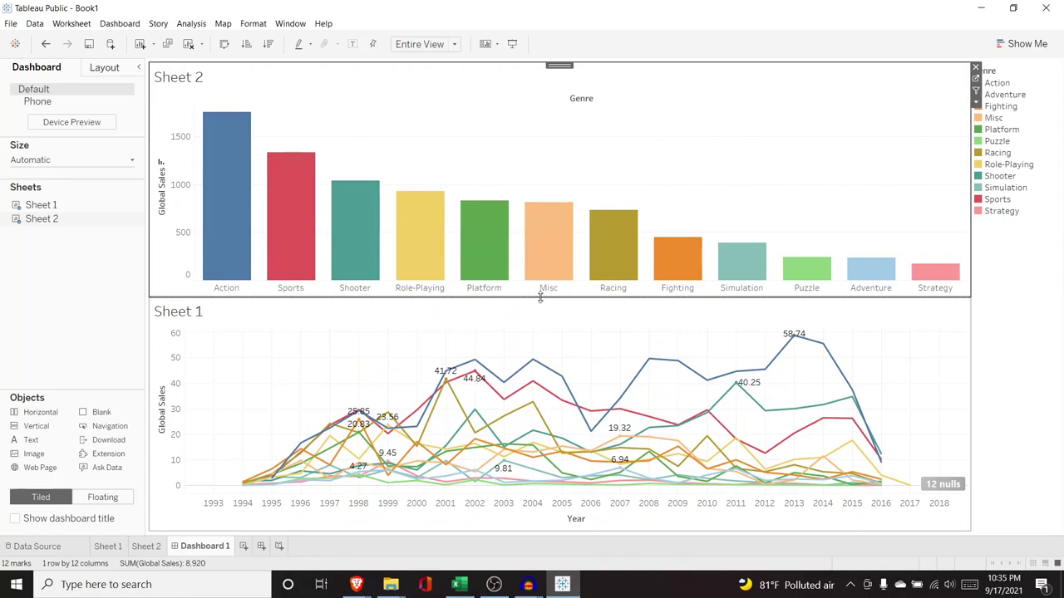
{"action": "left_click_drag", "start_coordinate": [540, 297], "coordinate": [542, 323]}
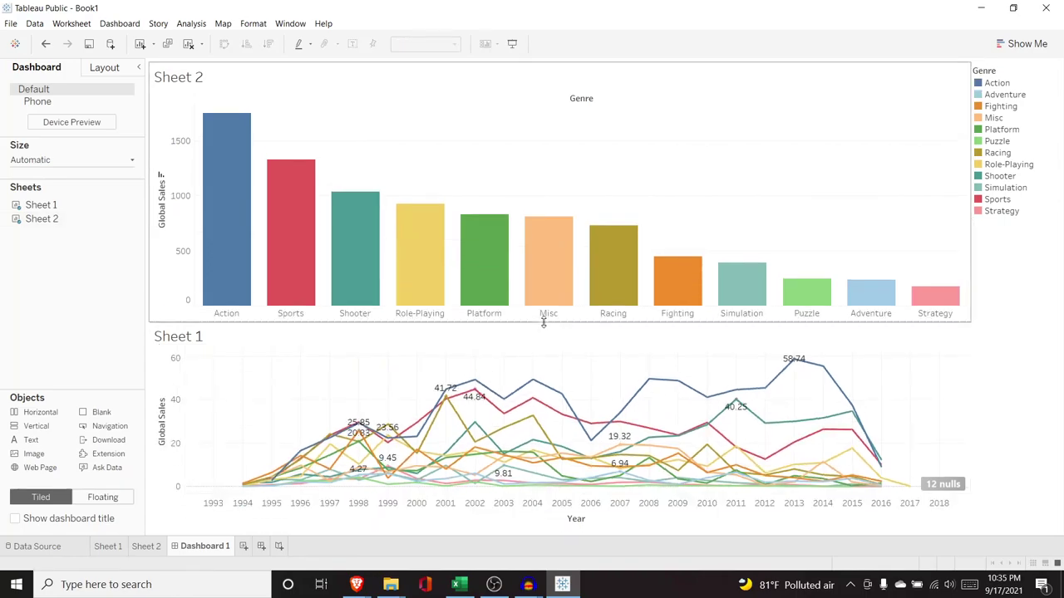
{"action": "double_click", "coordinate": [186, 341]}
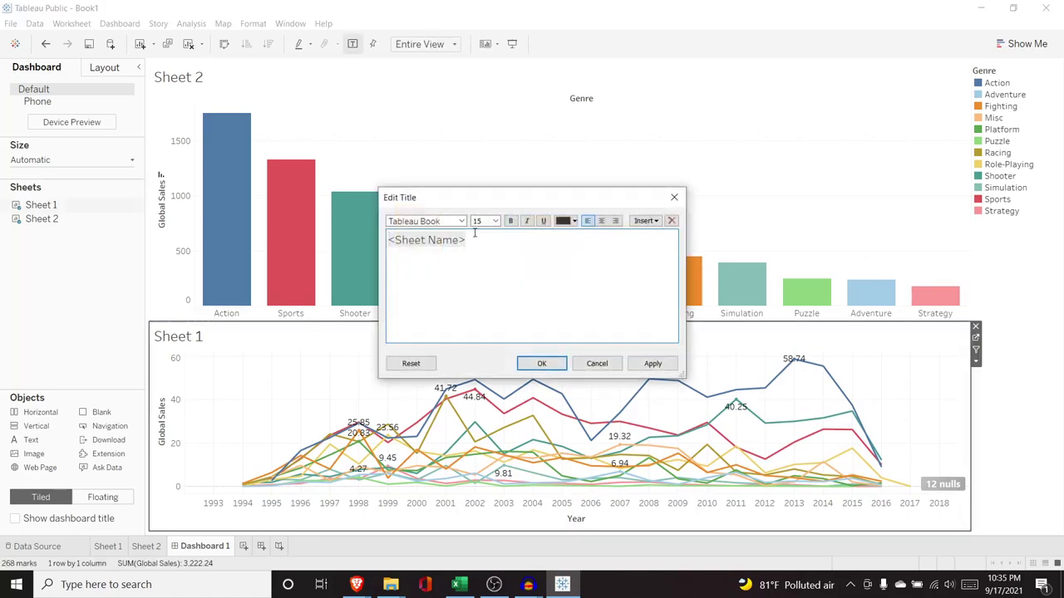
Select the <Sheet Name> title text, then cancel so the title stays 'Sheet 1'.
{"action": "left_click_drag", "start_coordinate": [474, 239], "coordinate": [388, 240]}
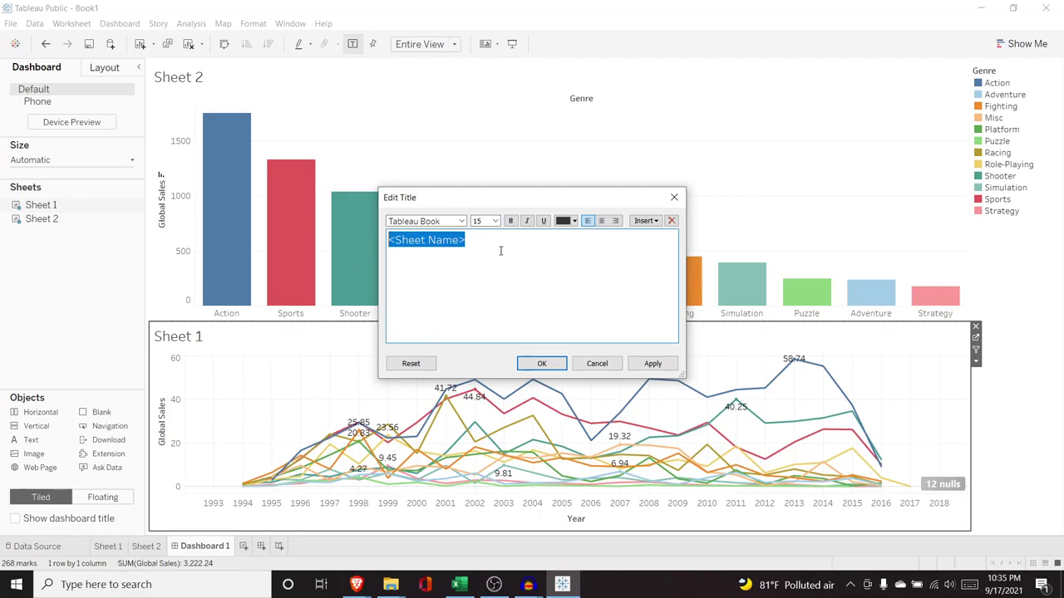
{"action": "left_click", "coordinate": [595, 367]}
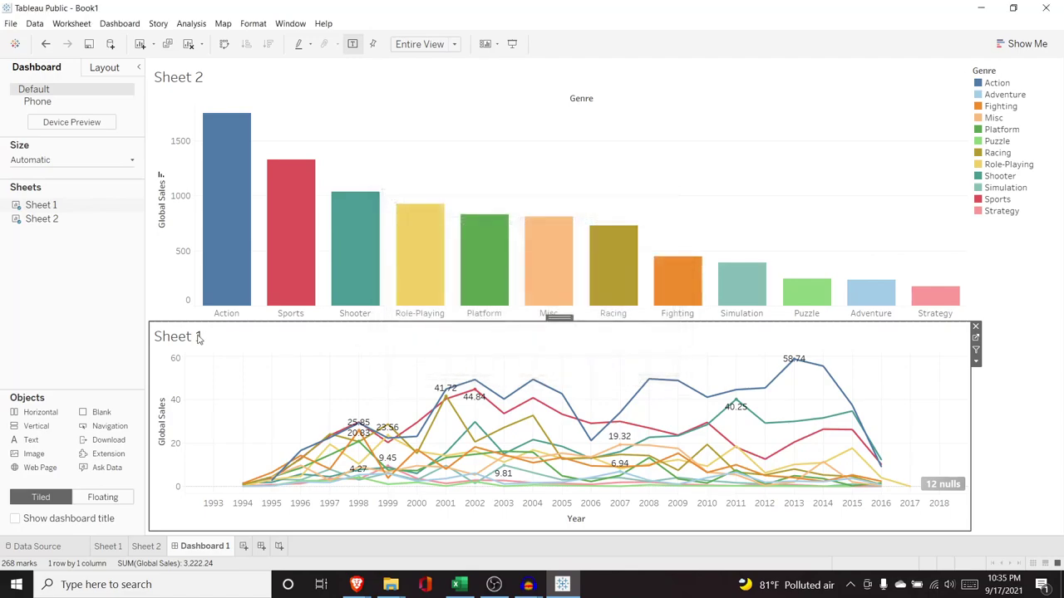